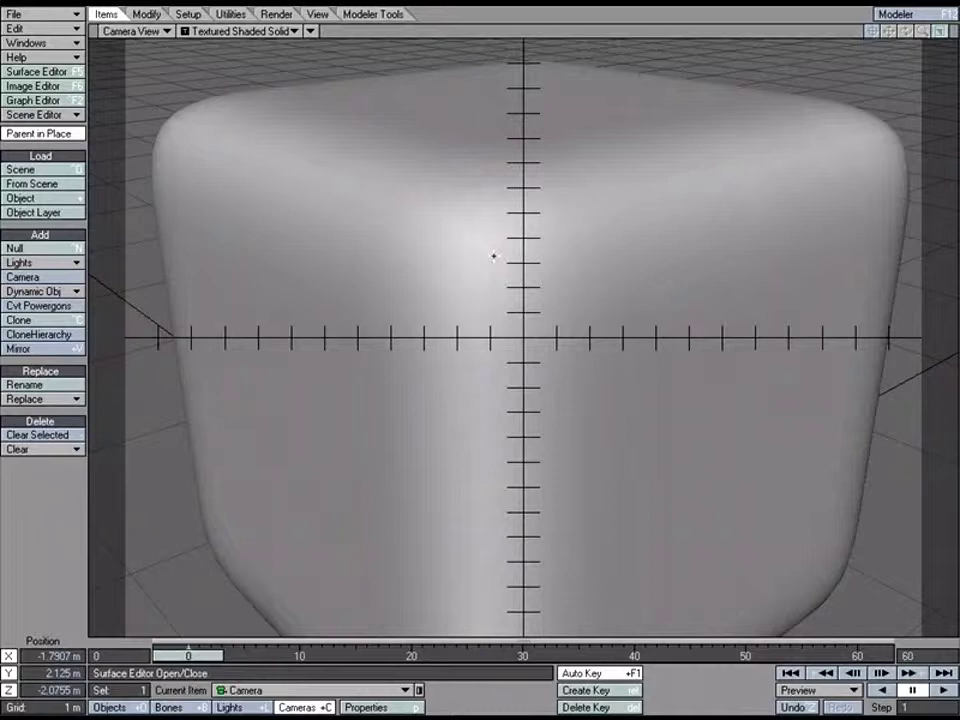
# Step: Open the node network of the Jello object's Default surface and close the Surface Editor
pyautogui.click(72, 73)
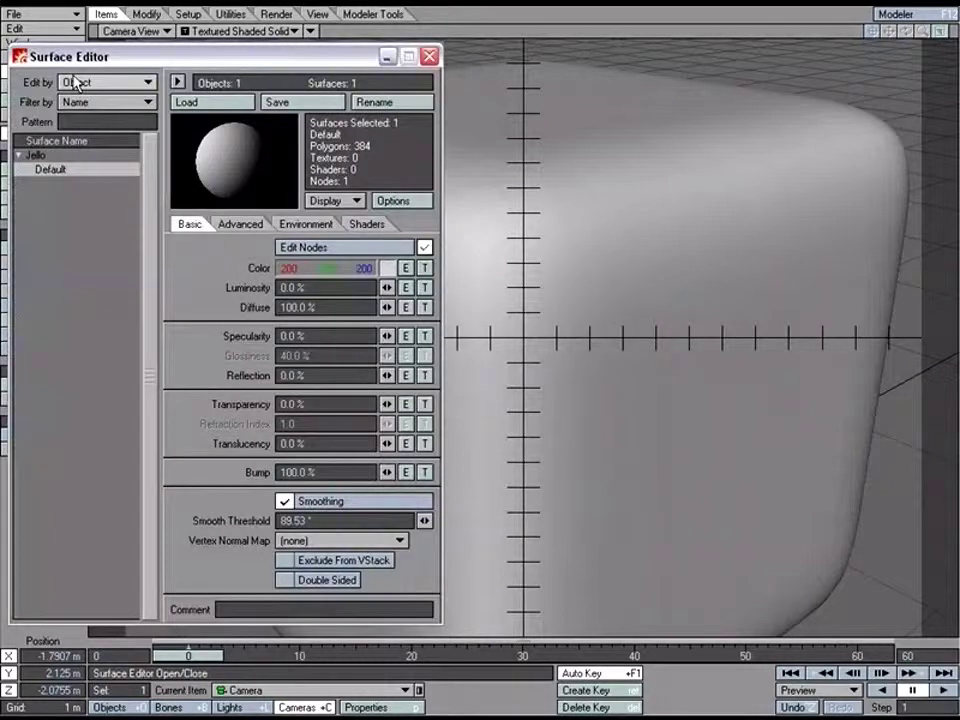
pyautogui.click(330, 247)
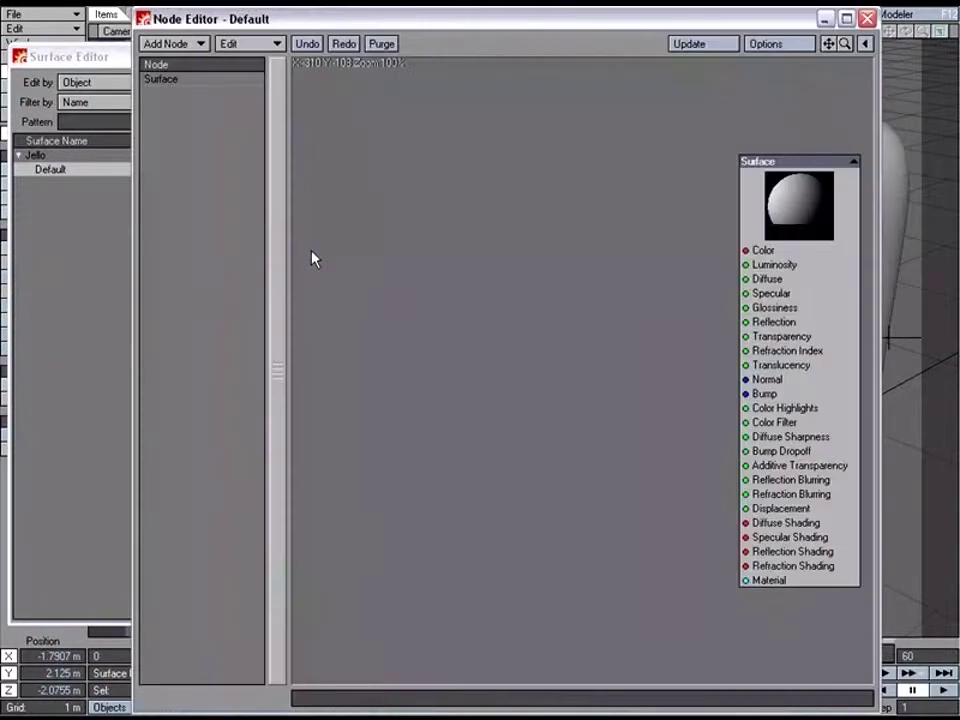
pyautogui.click(113, 63)
pyautogui.click(429, 56)
pyautogui.moveTo(488, 30); pyautogui.dragTo(362, 30)
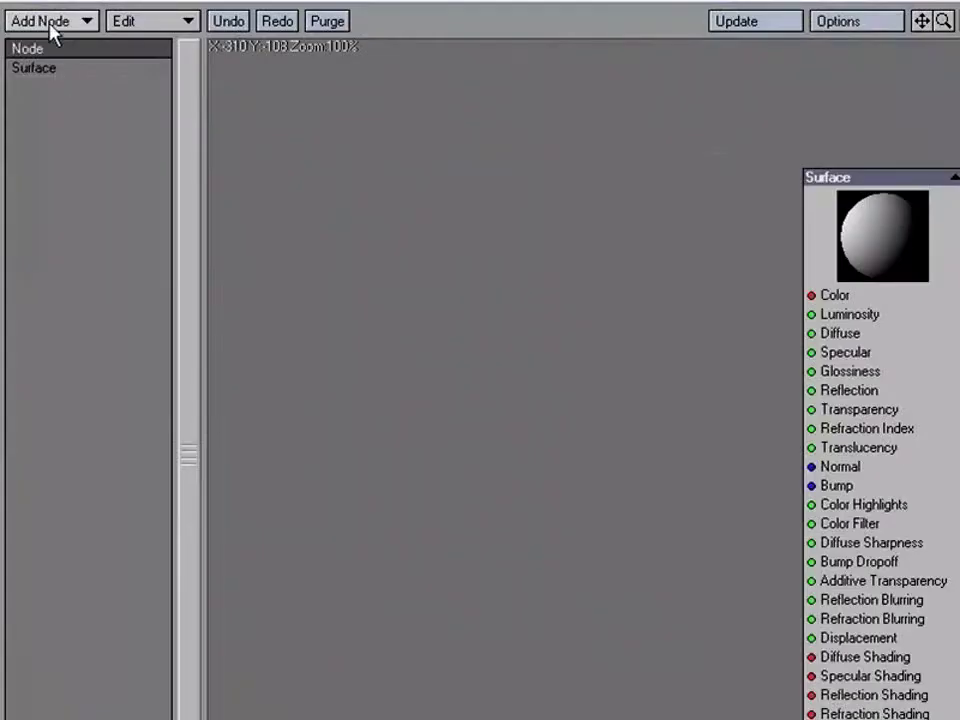
# Step: Add a Flakes 3D texture node and place it beside the Surface node
pyautogui.click(50, 28)
pyautogui.moveTo(57, 46)
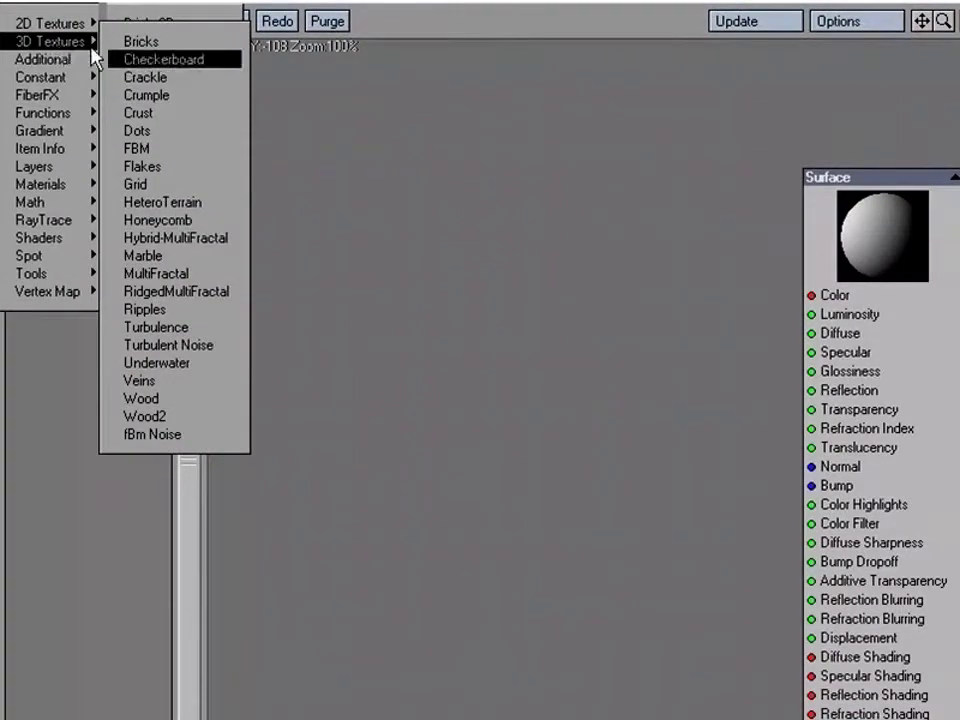
pyautogui.click(141, 166)
pyautogui.moveTo(605, 355); pyautogui.dragTo(556, 304)
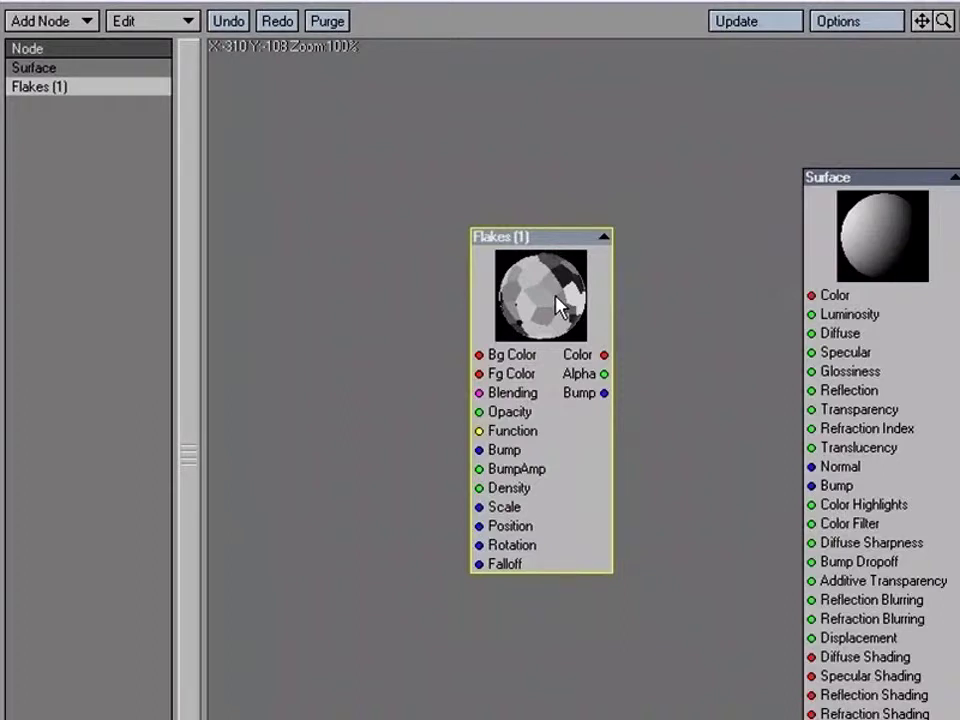
pyautogui.moveTo(558, 305); pyautogui.dragTo(548, 247)
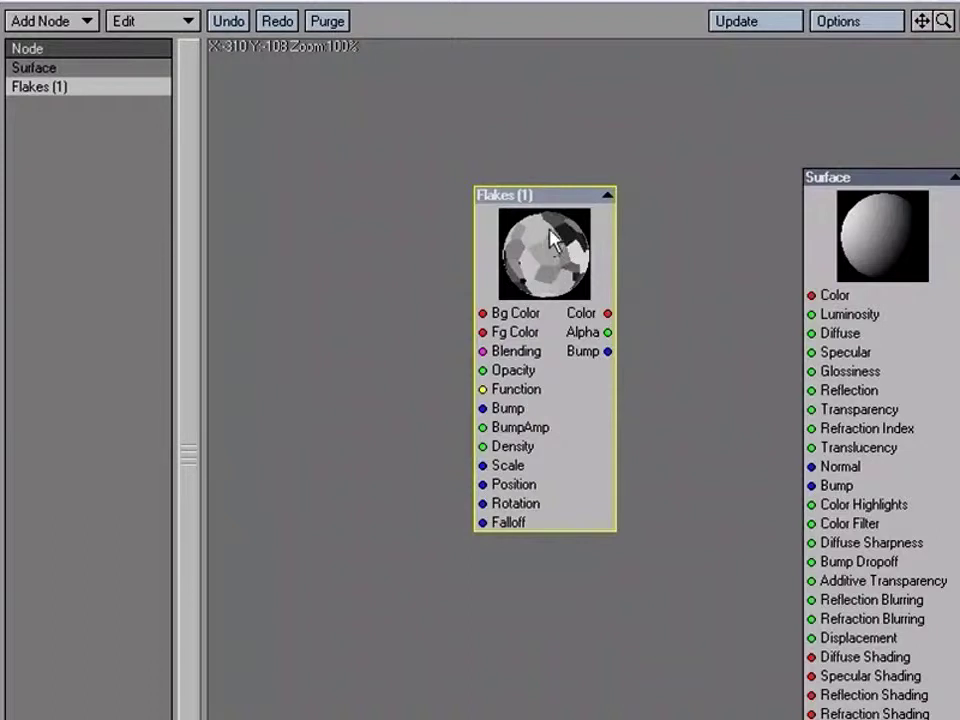
# Step: Connect the Flakes Color output to the Surface Color input and render a test frame
pyautogui.moveTo(607, 322); pyautogui.dragTo(822, 297)
pyautogui.moveTo(504, 276); pyautogui.dragTo(526, 266)
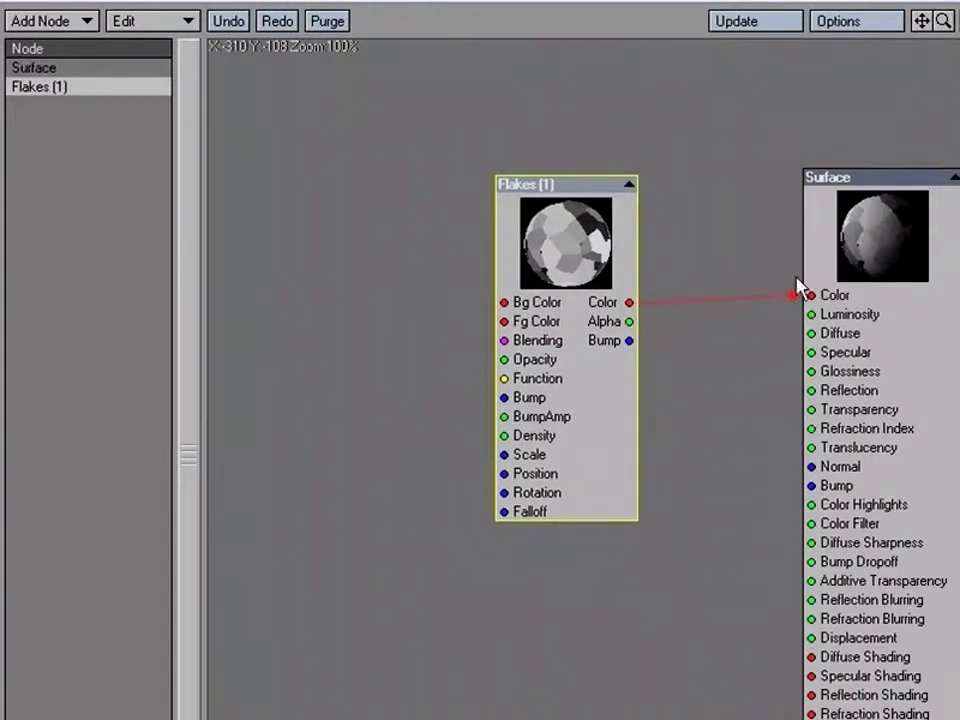
pyautogui.press('F9')
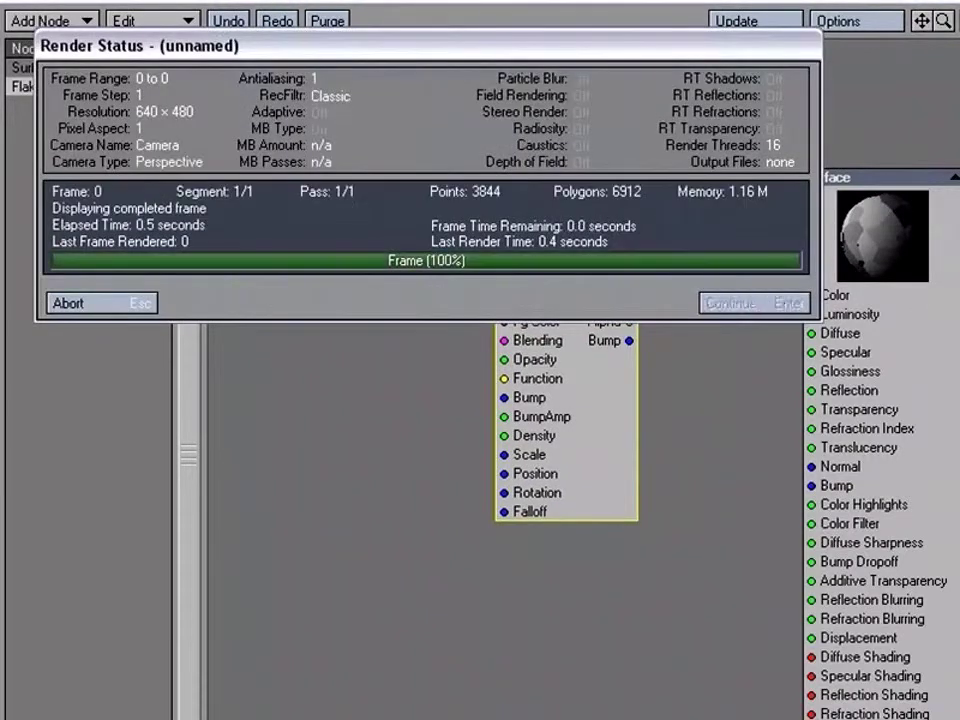
pyautogui.click(765, 302)
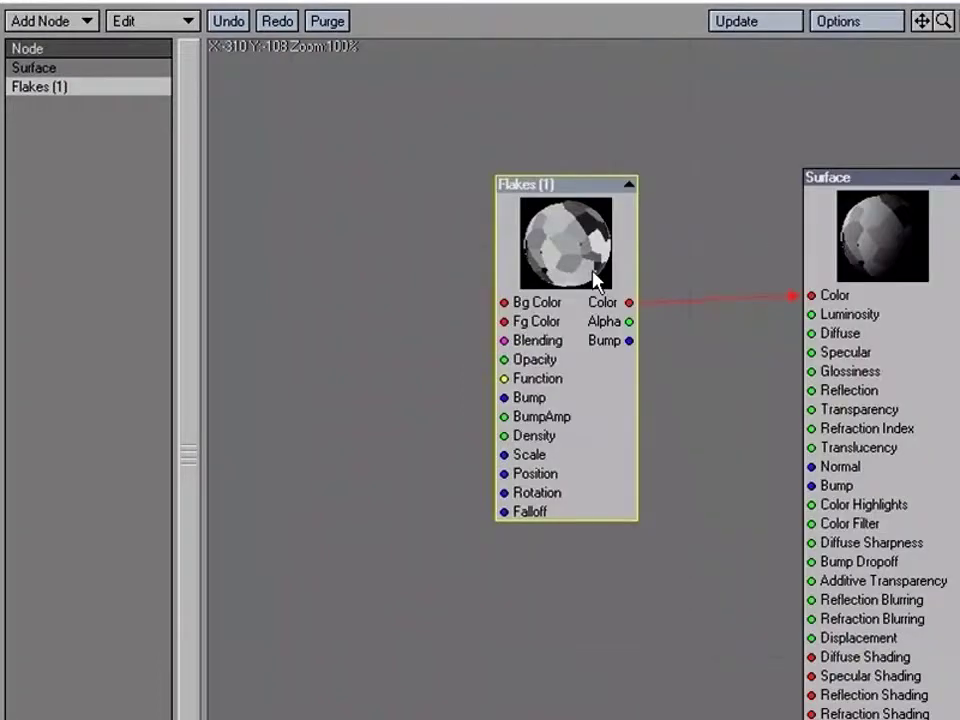
# Step: Disconnect the Surface Color input, connect the Flakes Bump output to the Surface Bump input and render a test frame
pyautogui.moveTo(593, 279); pyautogui.dragTo(573, 269)
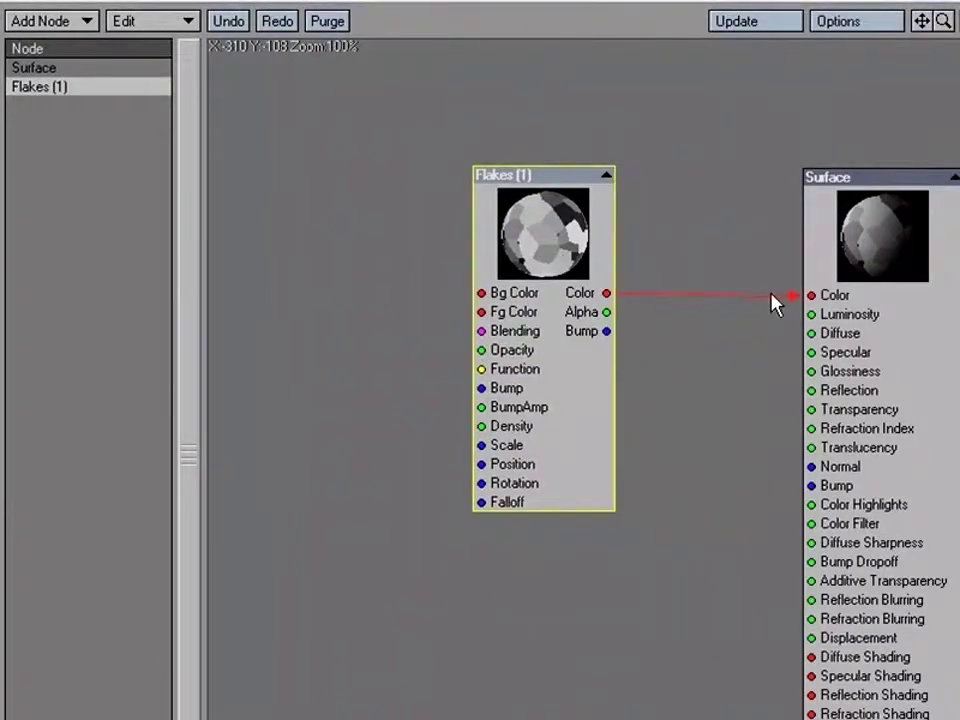
pyautogui.moveTo(771, 300); pyautogui.dragTo(789, 332)
pyautogui.moveTo(606, 332); pyautogui.dragTo(810, 486)
pyautogui.press('F9')
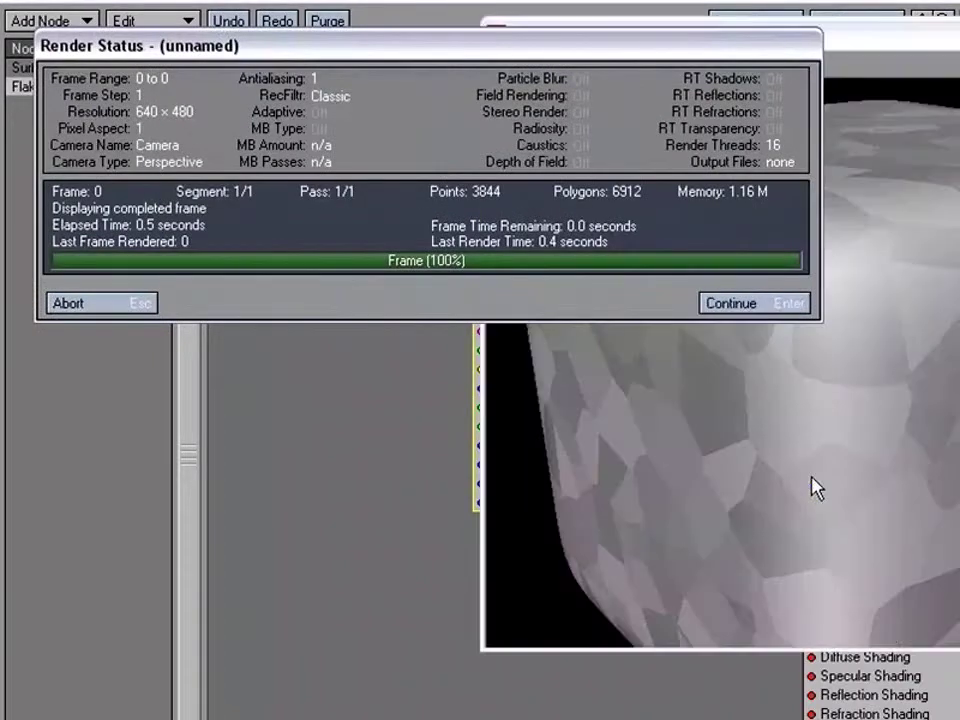
pyautogui.press('Return')
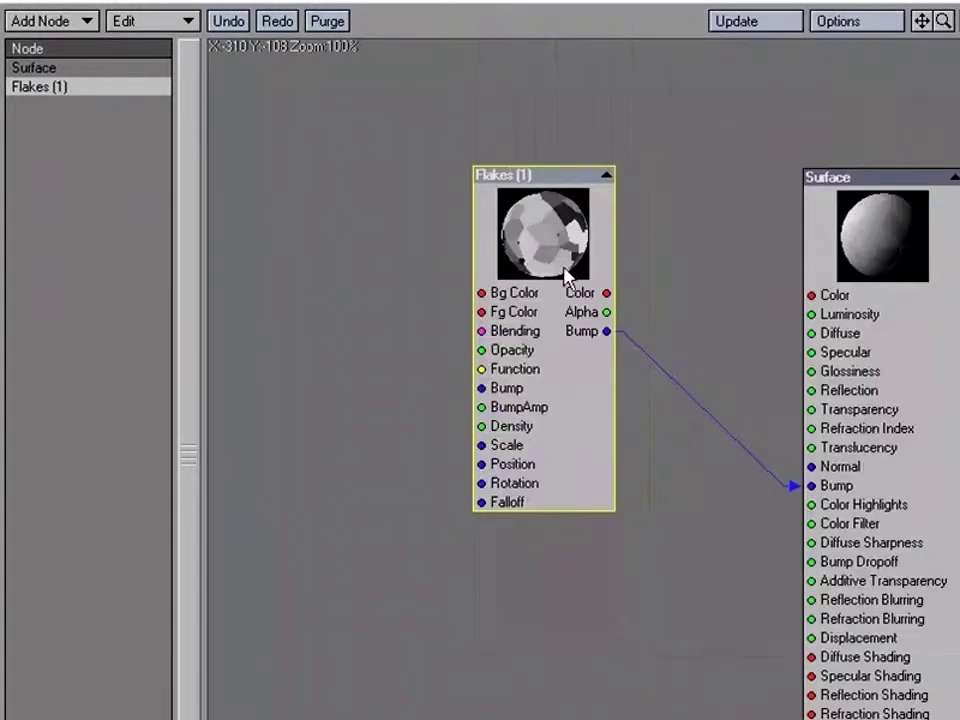
# Step: Disconnect the Surface Bump input and reconnect the Flakes Color output to the Surface Color input
pyautogui.moveTo(524, 255); pyautogui.dragTo(467, 204)
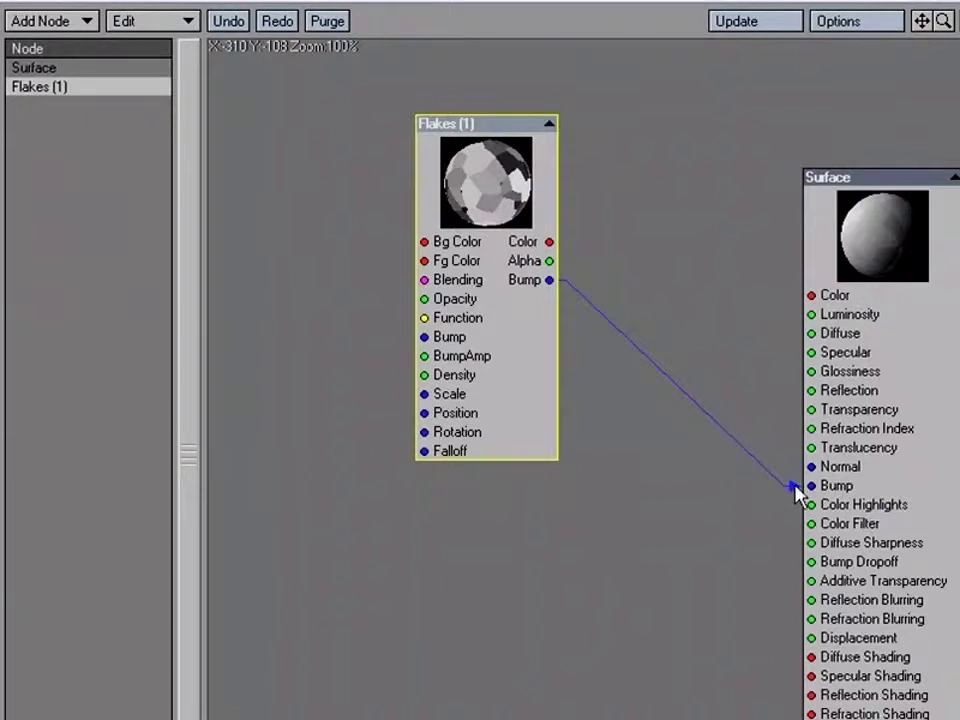
pyautogui.moveTo(797, 489); pyautogui.dragTo(650, 380)
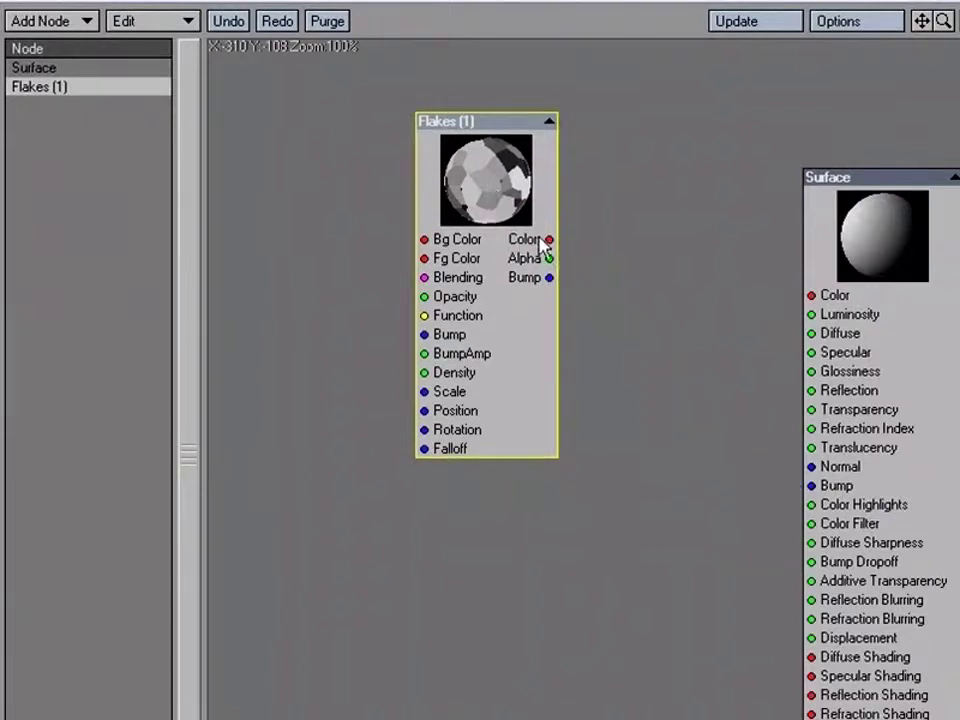
pyautogui.moveTo(549, 240); pyautogui.dragTo(840, 300)
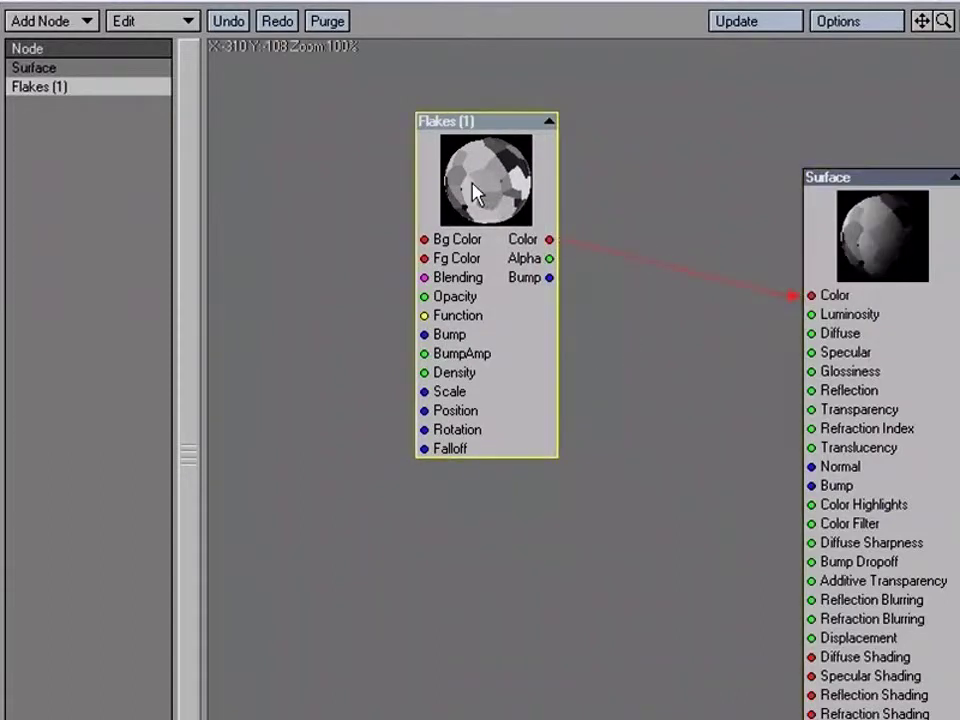
pyautogui.moveTo(474, 193); pyautogui.dragTo(484, 184)
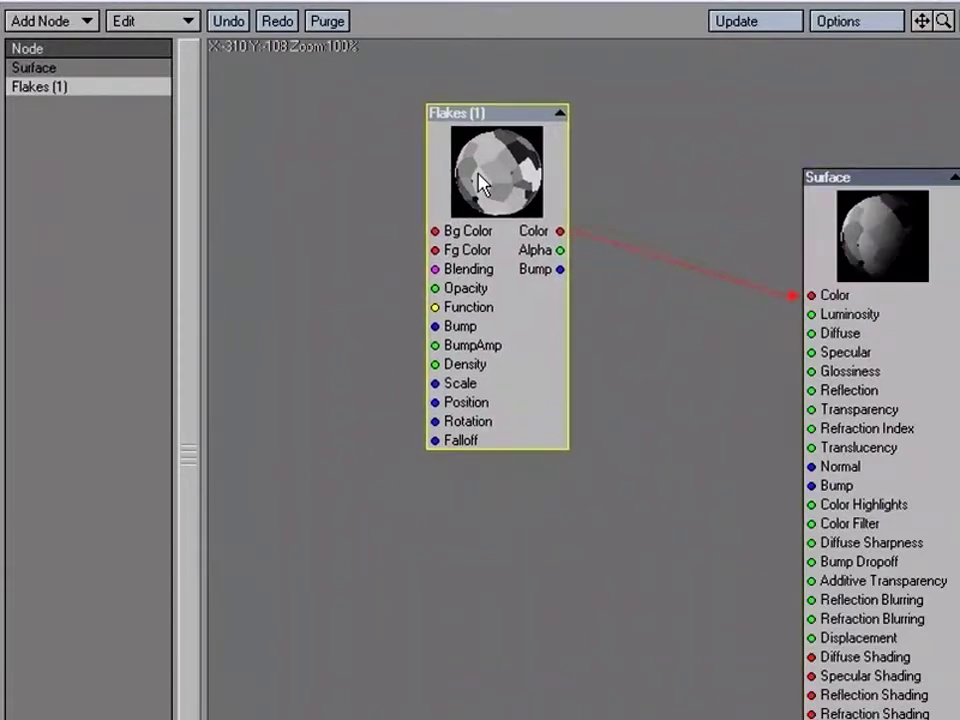
# Step: Add a Crust 3D texture node to the network and move it below the Flakes node's preview
pyautogui.click(75, 21)
pyautogui.moveTo(72, 36)
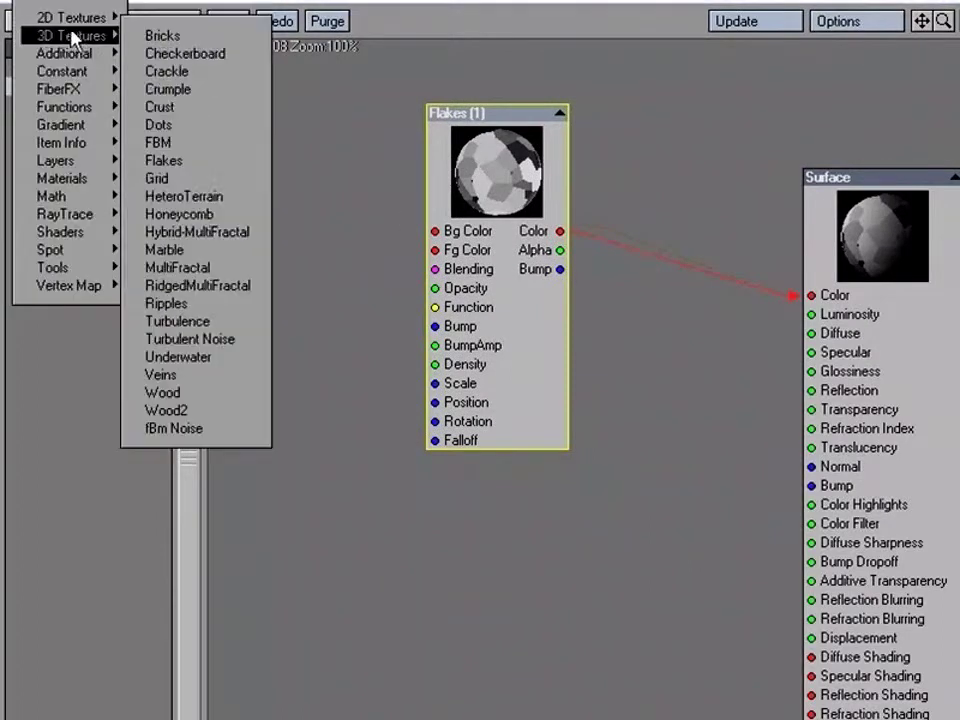
pyautogui.click(250, 107)
pyautogui.moveTo(577, 320); pyautogui.dragTo(579, 366)
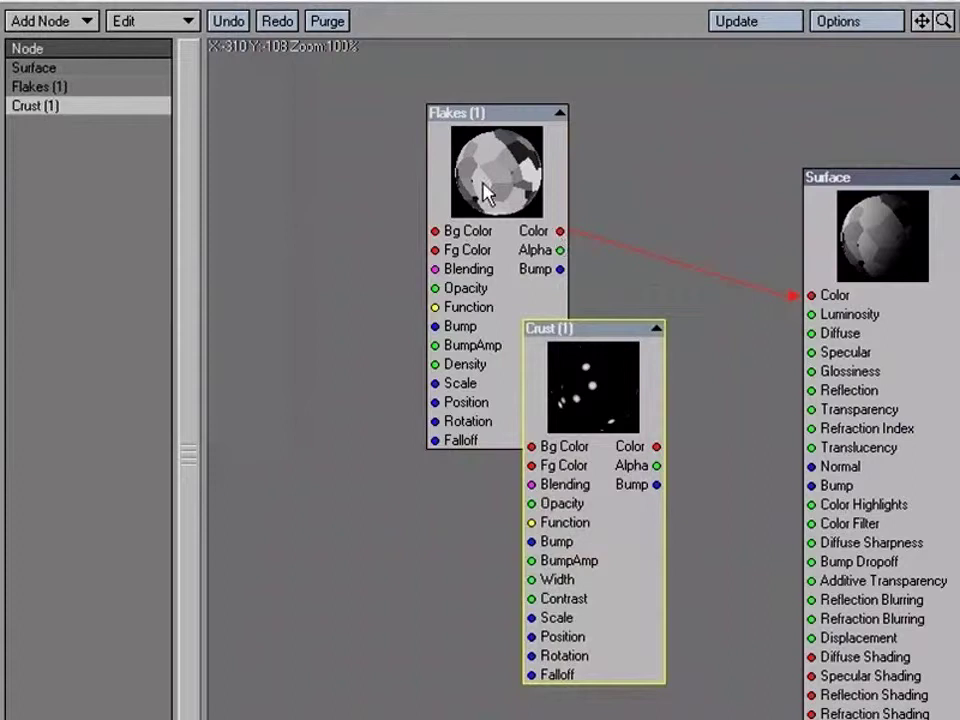
# Step: Space the Flakes and Crust nodes apart and connect the Crust Bump output to the Surface Bump input
pyautogui.moveTo(482, 244); pyautogui.dragTo(438, 223)
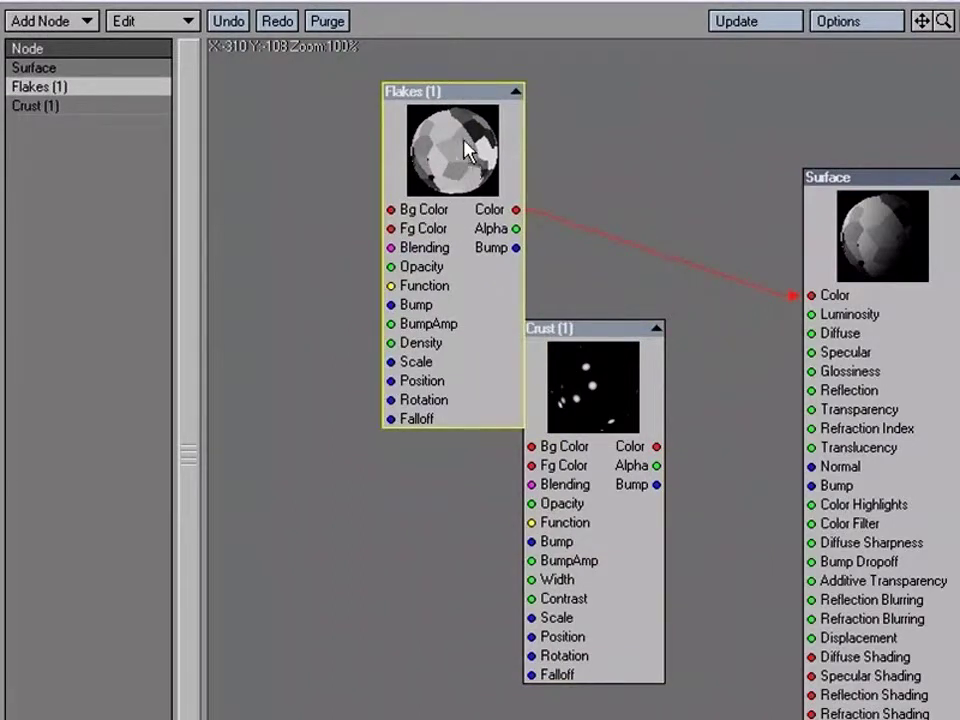
pyautogui.moveTo(613, 415); pyautogui.dragTo(590, 458)
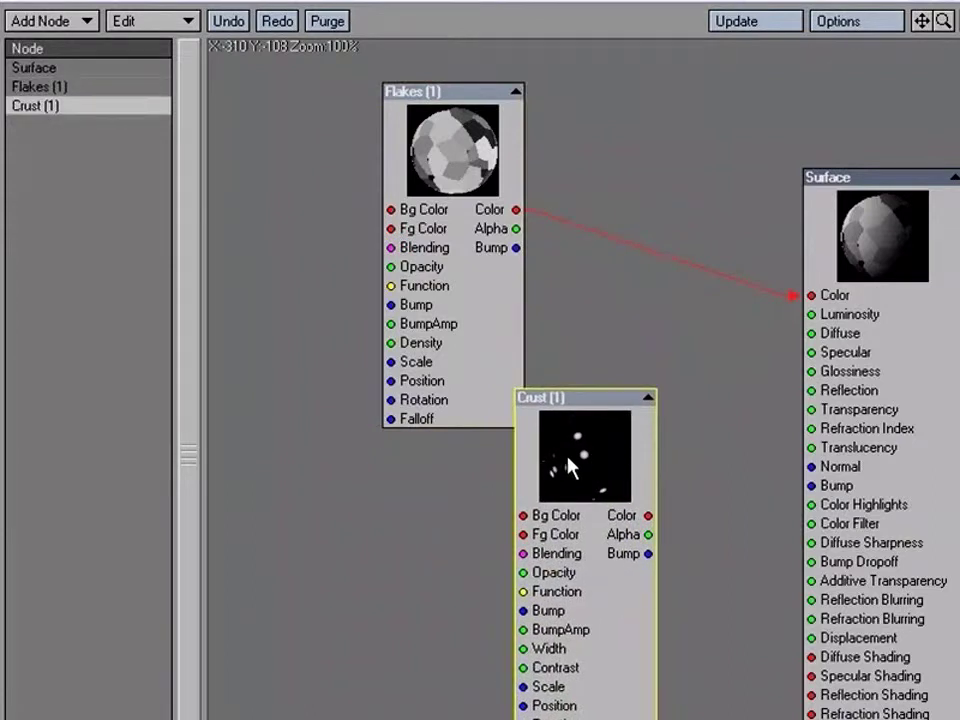
pyautogui.moveTo(461, 265); pyautogui.dragTo(424, 253)
pyautogui.moveTo(579, 470); pyautogui.dragTo(548, 425)
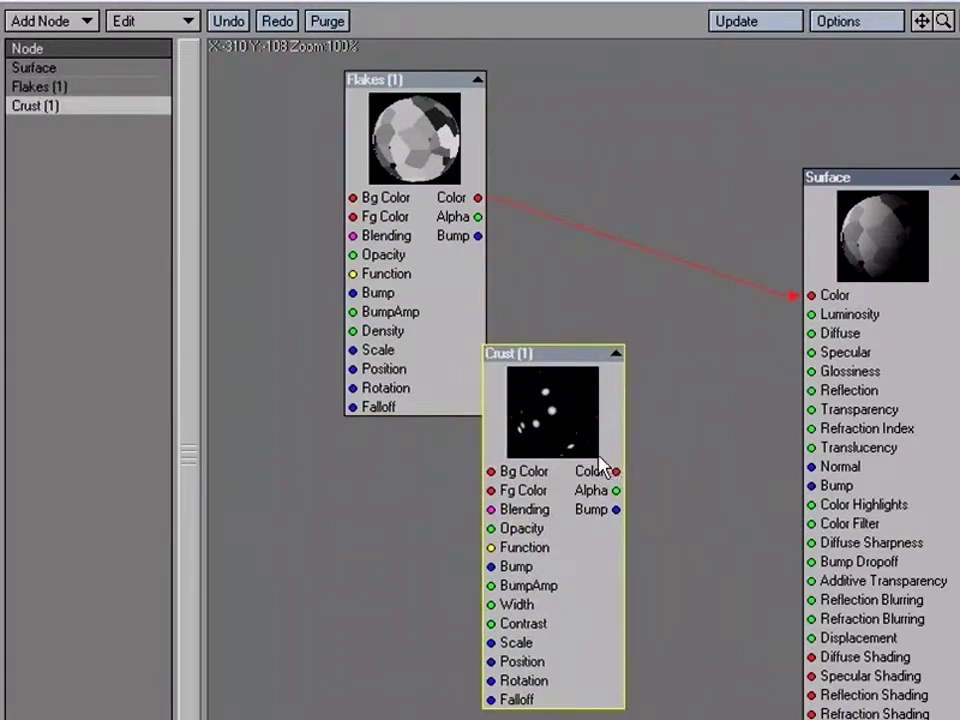
pyautogui.moveTo(615, 510); pyautogui.dragTo(811, 485)
pyautogui.moveTo(586, 405); pyautogui.dragTo(660, 375)
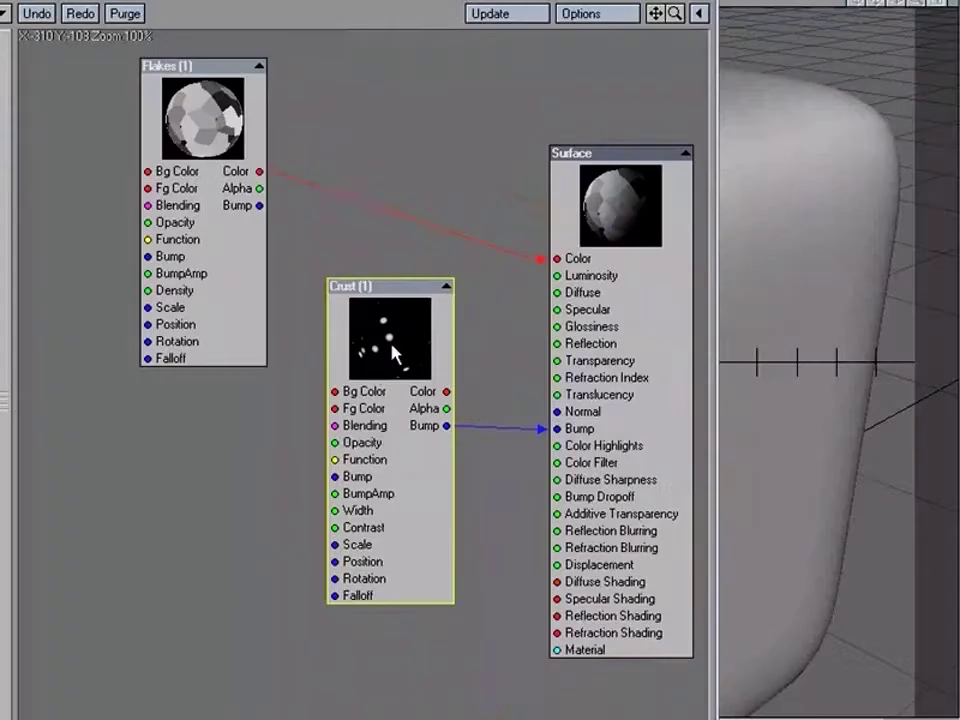
# Step: Set the Crust node's width to 50% and its contrast to 40%
pyautogui.doubleClick(628, 385)
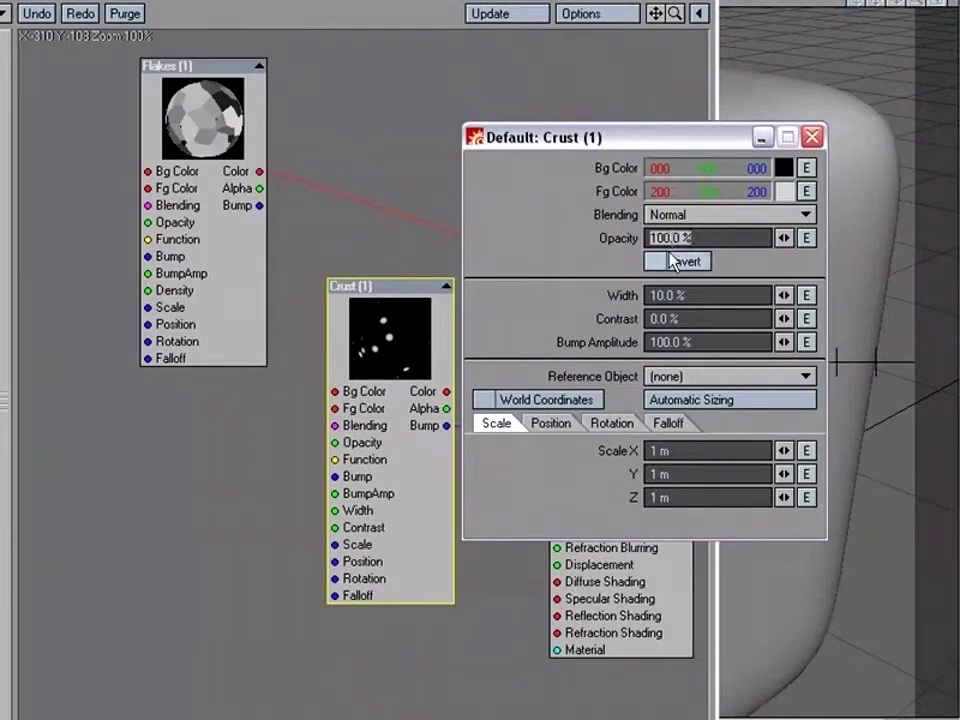
pyautogui.click(710, 296)
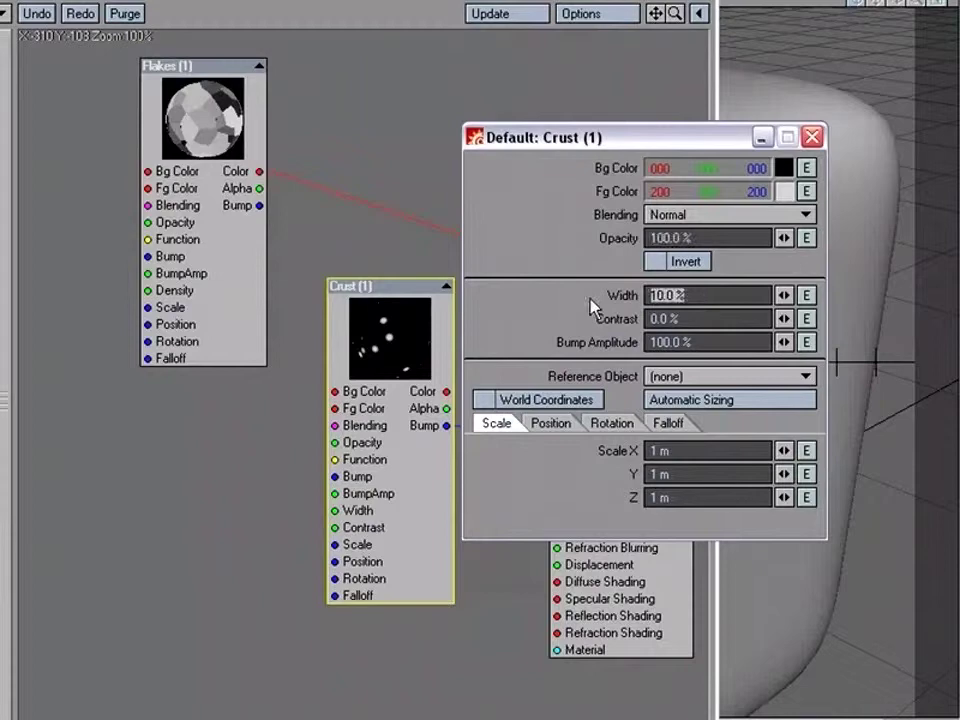
pyautogui.write('50')
pyautogui.press('Tab')
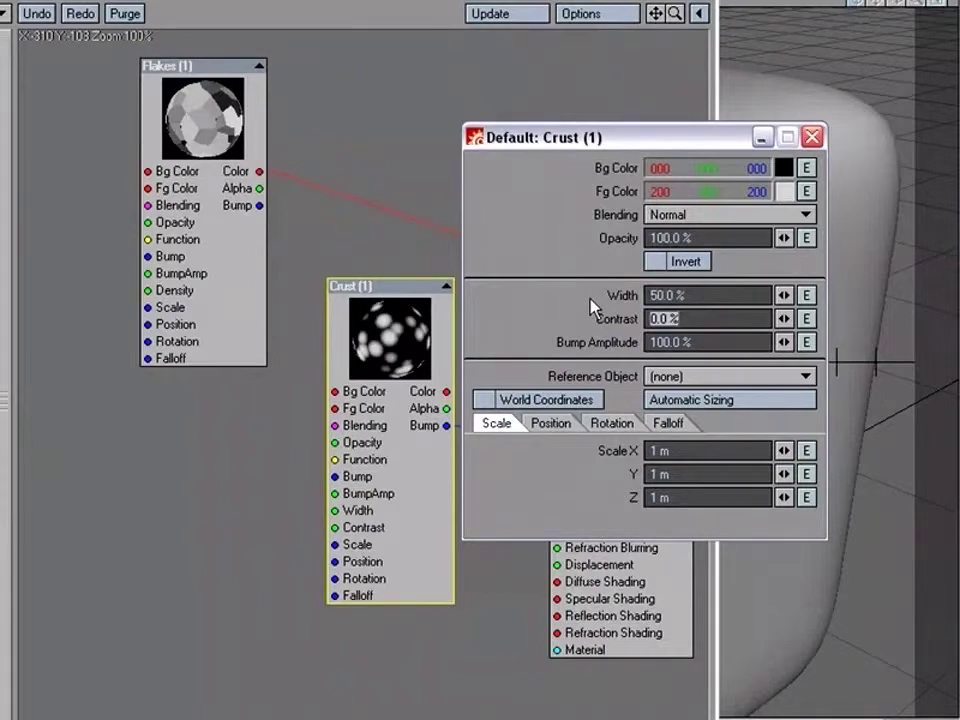
pyautogui.write('40')
pyautogui.press('Tab')
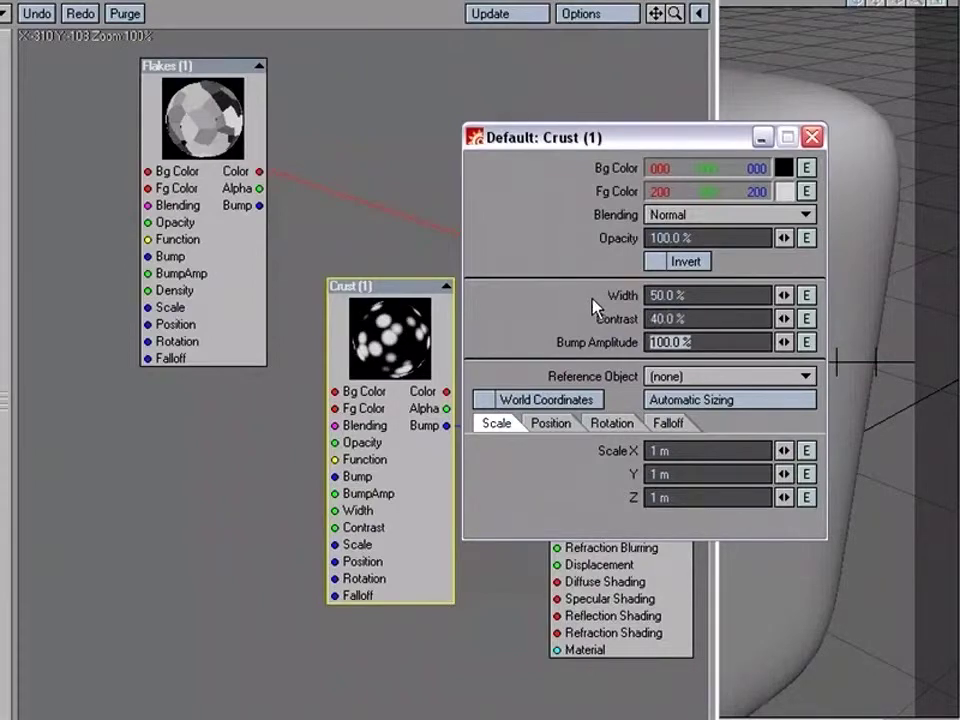
pyautogui.click(812, 137)
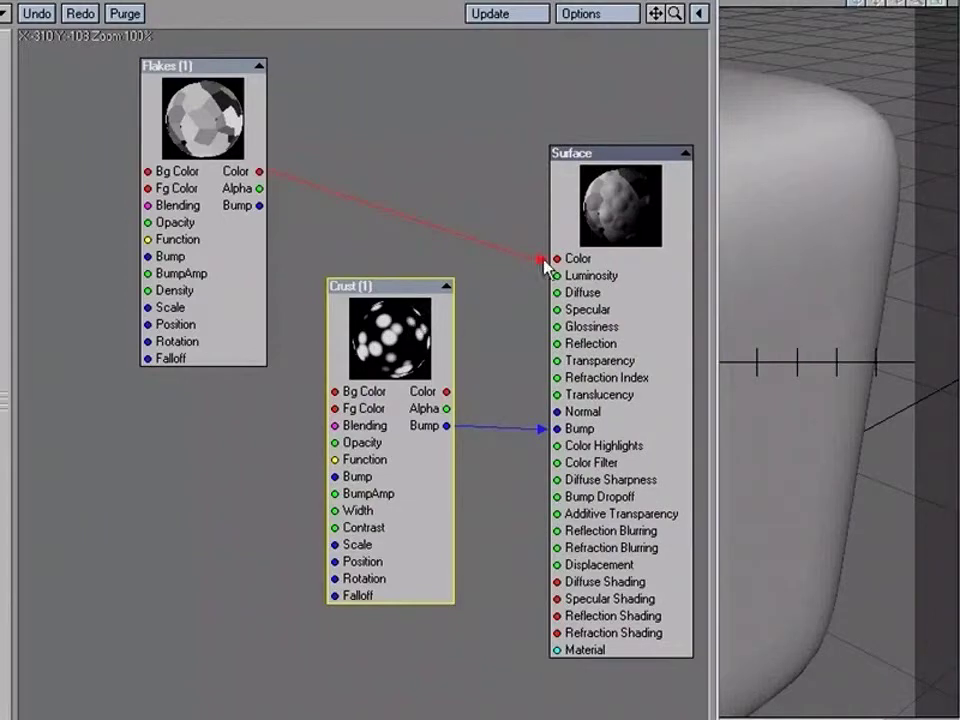
# Step: Disconnect Flakes from the Surface Color input and render a test frame showing only the Crust bump
pyautogui.moveTo(548, 259); pyautogui.dragTo(480, 257)
pyautogui.press('F9')
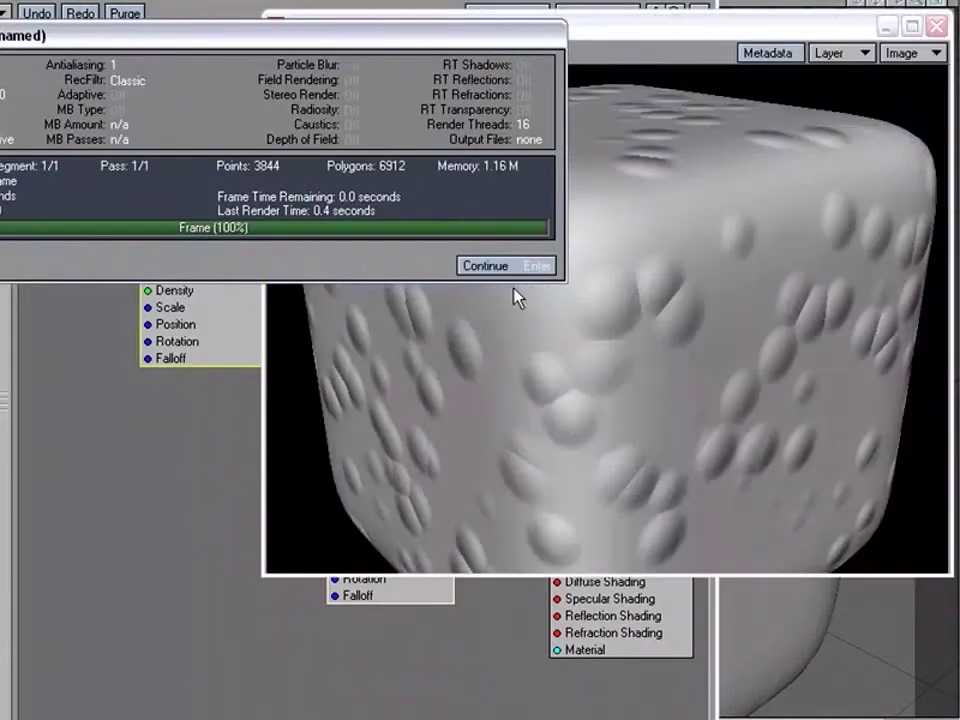
pyautogui.click(512, 268)
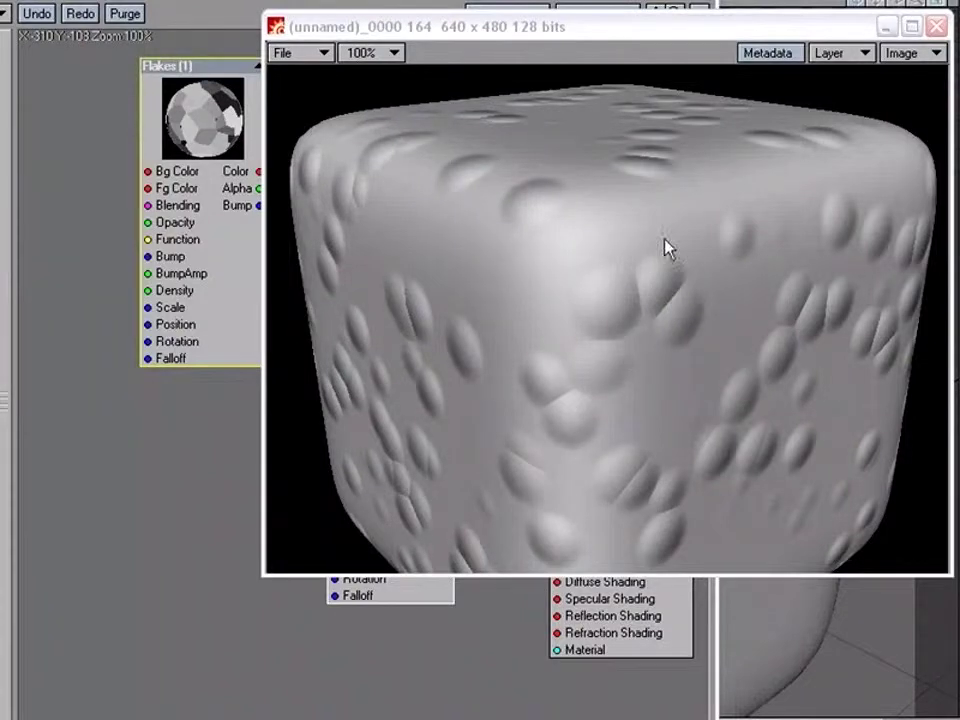
pyautogui.click(214, 205)
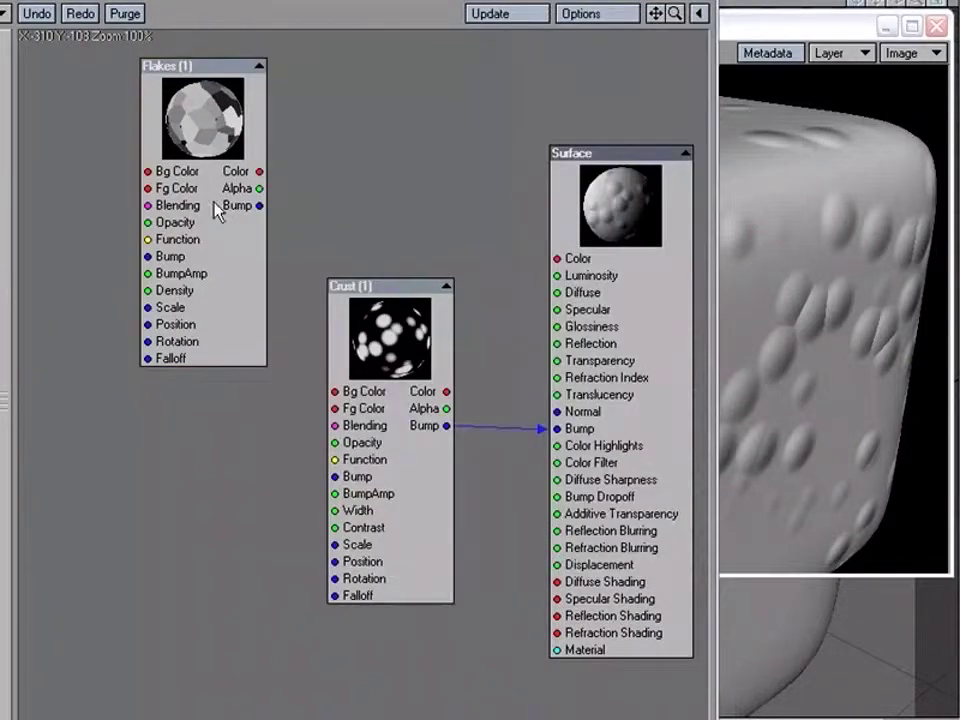
# Step: Reconnect the Flakes Color output to the Surface Color input and render the combined color and bump
pyautogui.moveTo(261, 172); pyautogui.dragTo(577, 260)
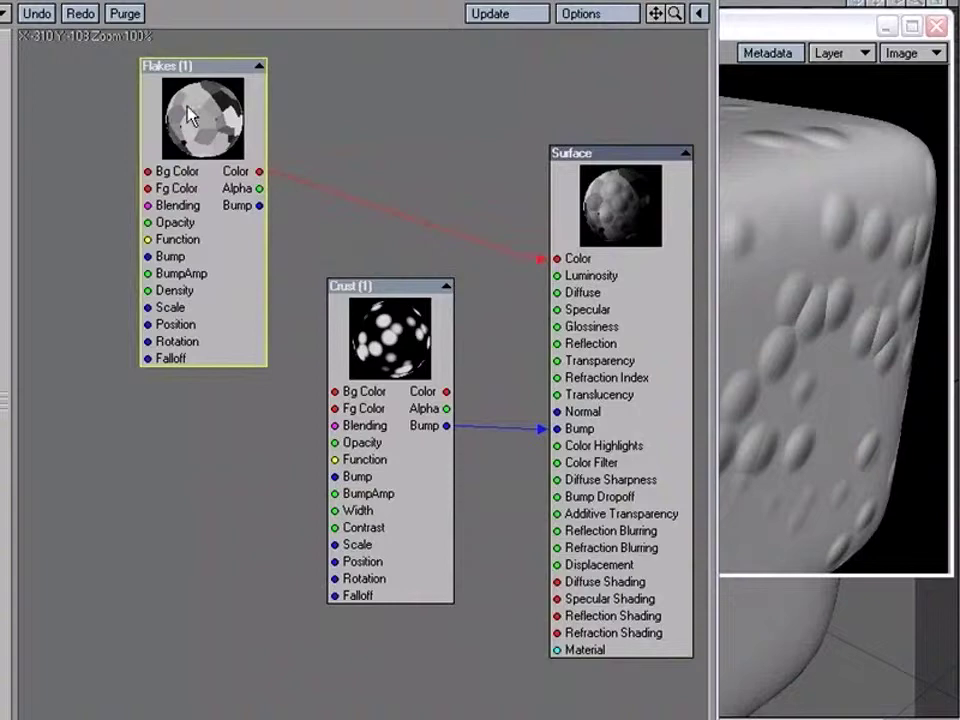
pyautogui.moveTo(189, 114); pyautogui.dragTo(226, 128)
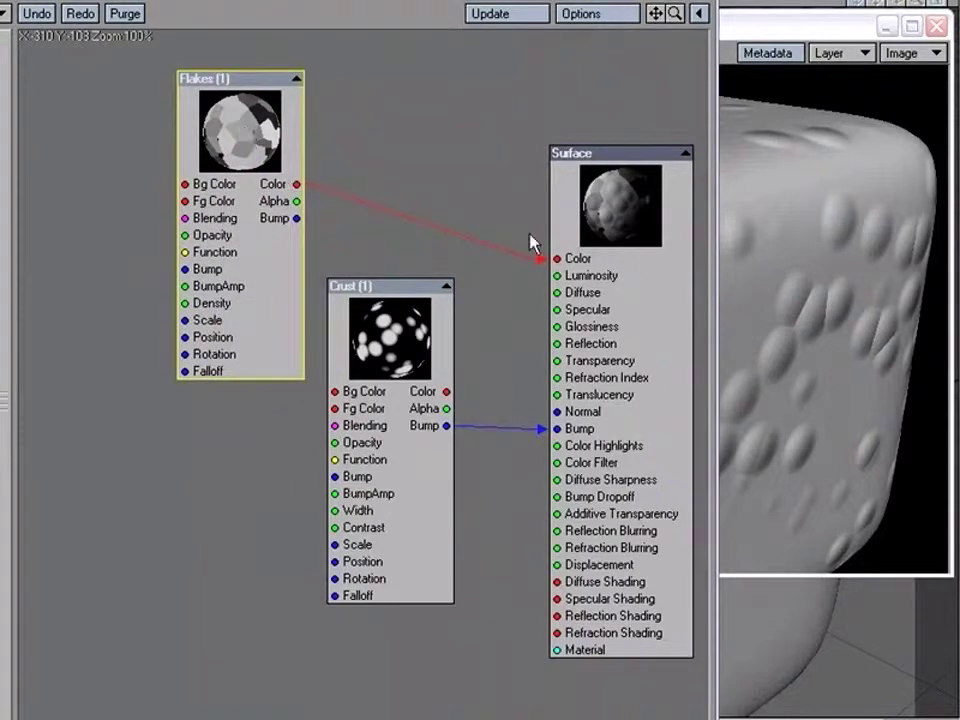
pyautogui.click(757, 290)
pyautogui.press('F9')
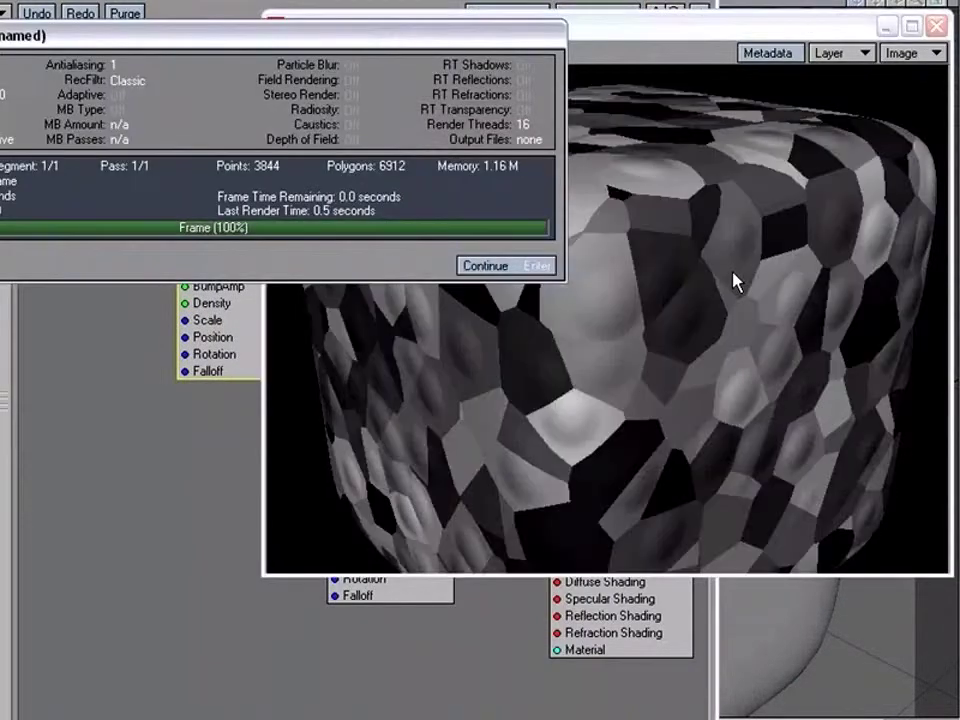
pyautogui.click(515, 263)
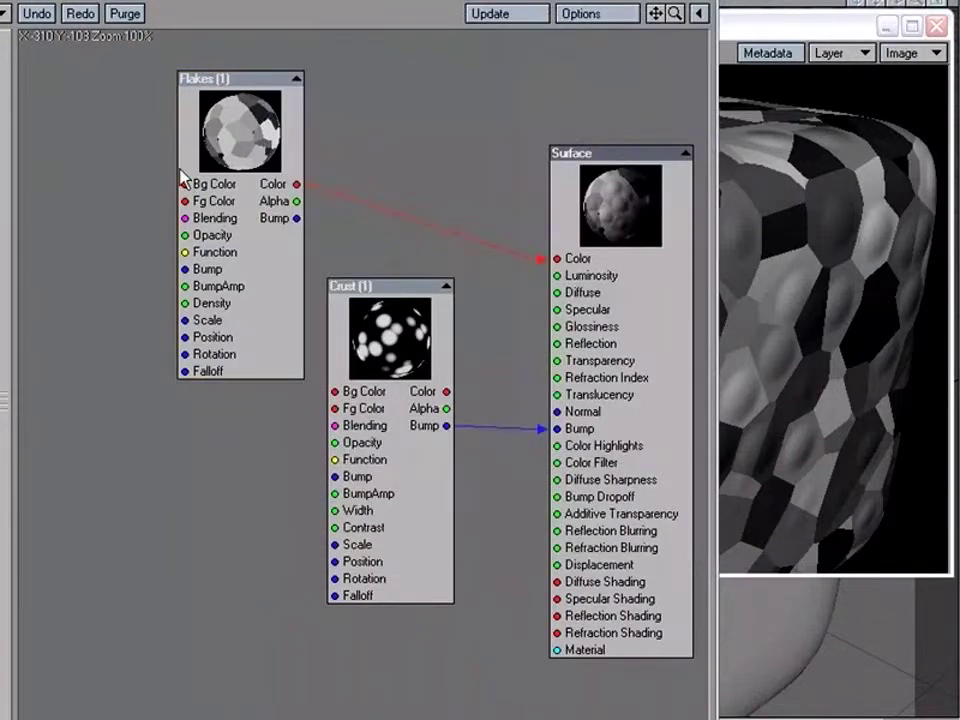
# Step: Move the Crust node further down, clear of the Flakes node
pyautogui.click(185, 160)
pyautogui.moveTo(349, 315); pyautogui.dragTo(339, 392)
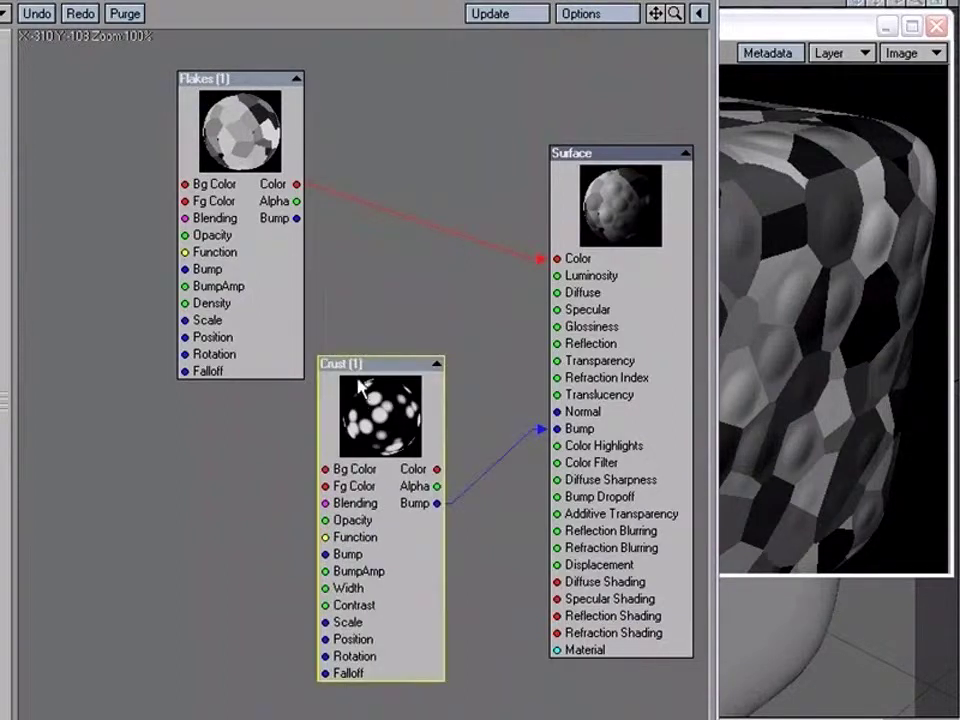
# Step: Stack the Flakes node above the Crust node, moving Flakes closer to the Surface node
pyautogui.moveTo(236, 164); pyautogui.dragTo(322, 140)
pyautogui.moveTo(413, 469); pyautogui.dragTo(366, 498)
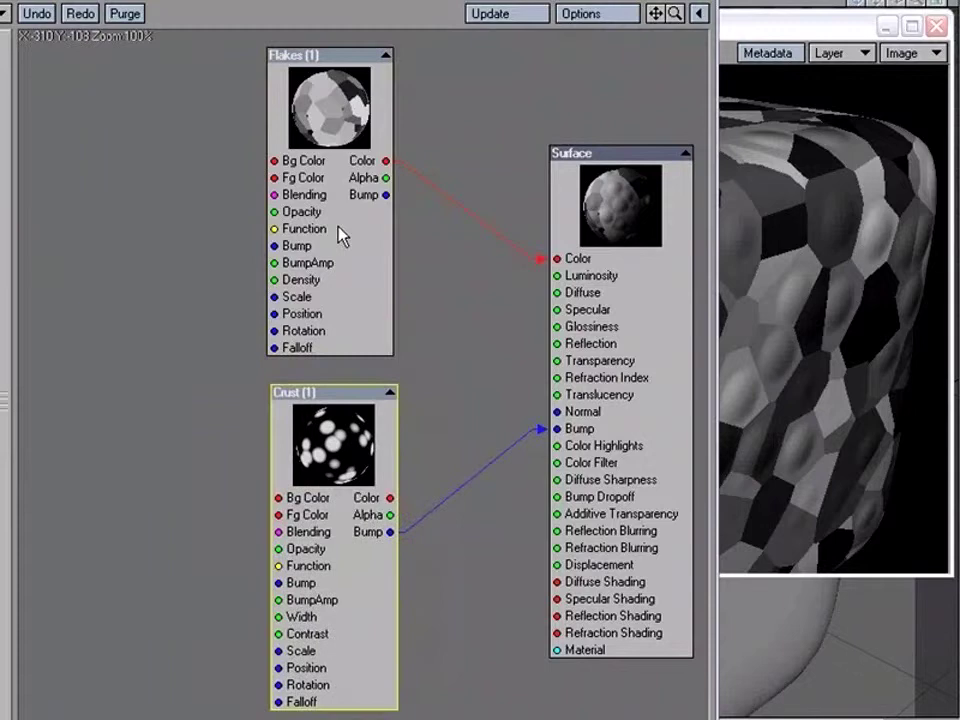
pyautogui.click(352, 278)
pyautogui.moveTo(352, 278); pyautogui.dragTo(367, 286)
# Step: Connect the Crust Color output to the Flakes Opacity input and arrange Crust below and to the left of Flakes
pyautogui.click(327, 468)
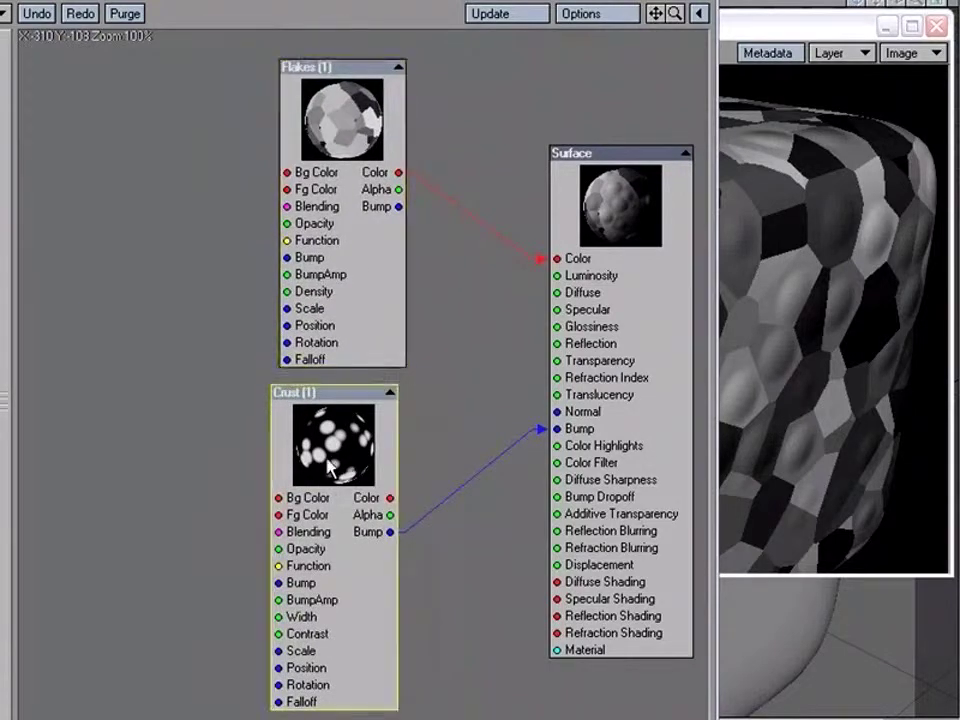
pyautogui.moveTo(349, 470); pyautogui.dragTo(290, 223)
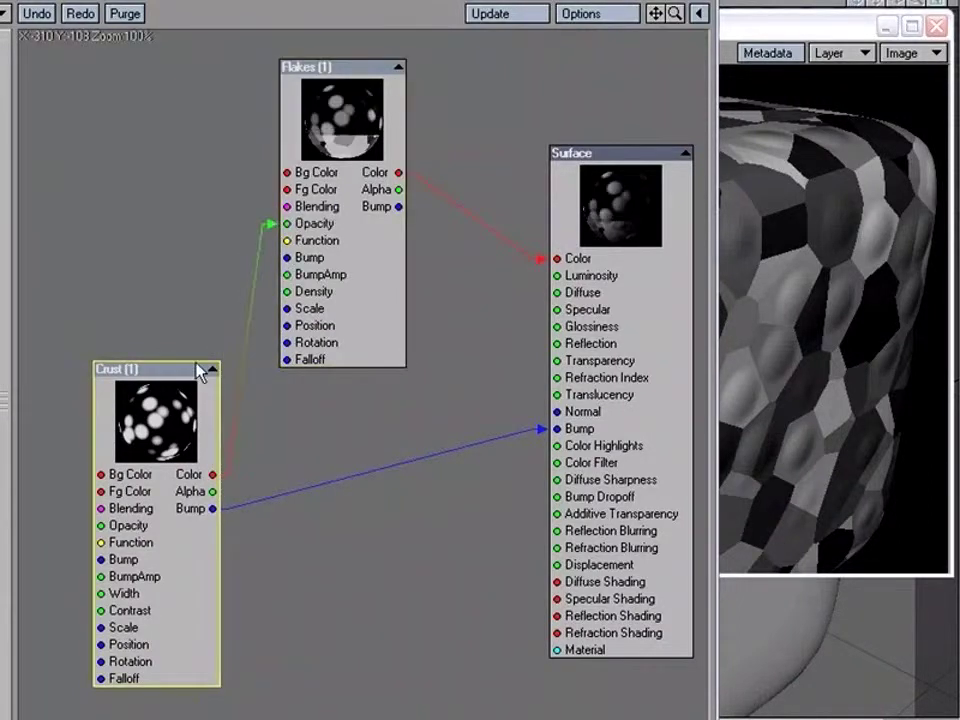
pyautogui.moveTo(204, 369); pyautogui.dragTo(202, 292)
pyautogui.moveTo(337, 186); pyautogui.dragTo(382, 233)
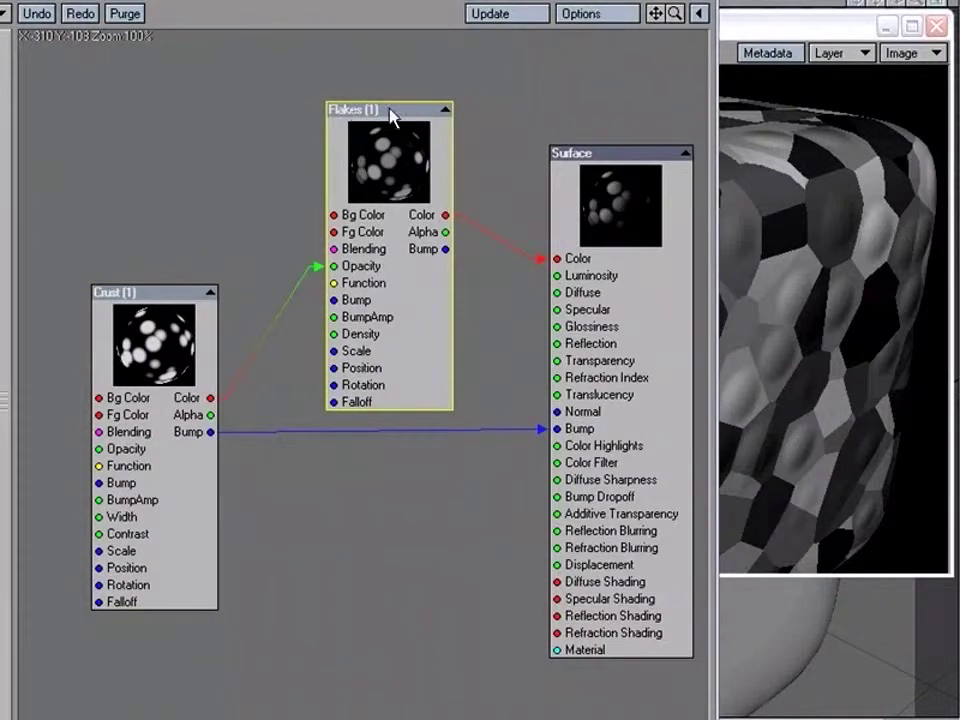
pyautogui.moveTo(385, 160); pyautogui.dragTo(375, 124)
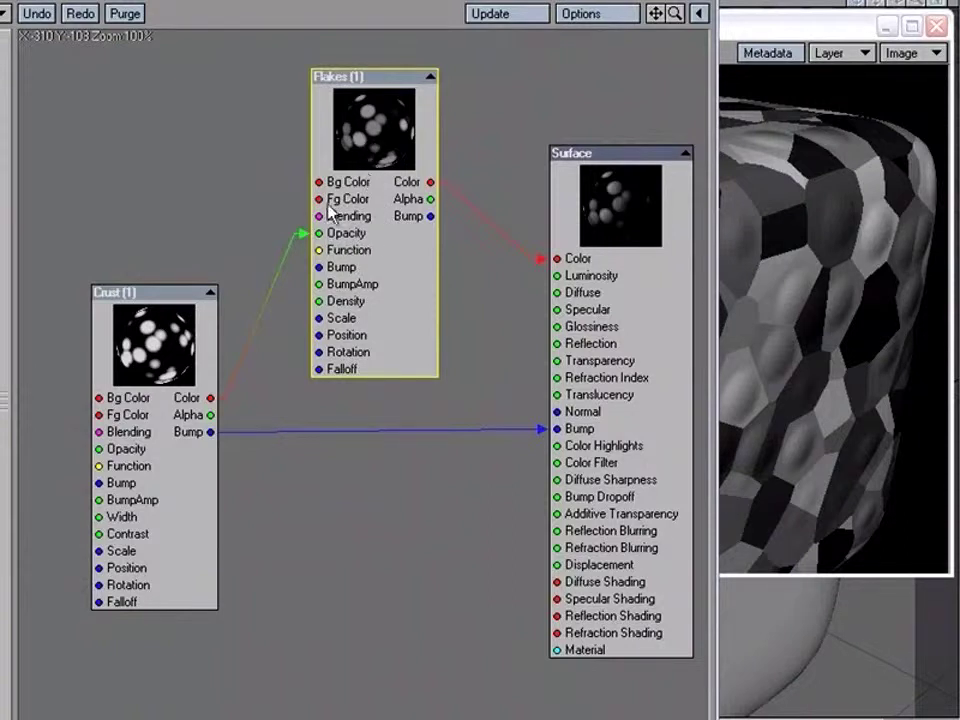
pyautogui.moveTo(154, 351); pyautogui.dragTo(197, 312)
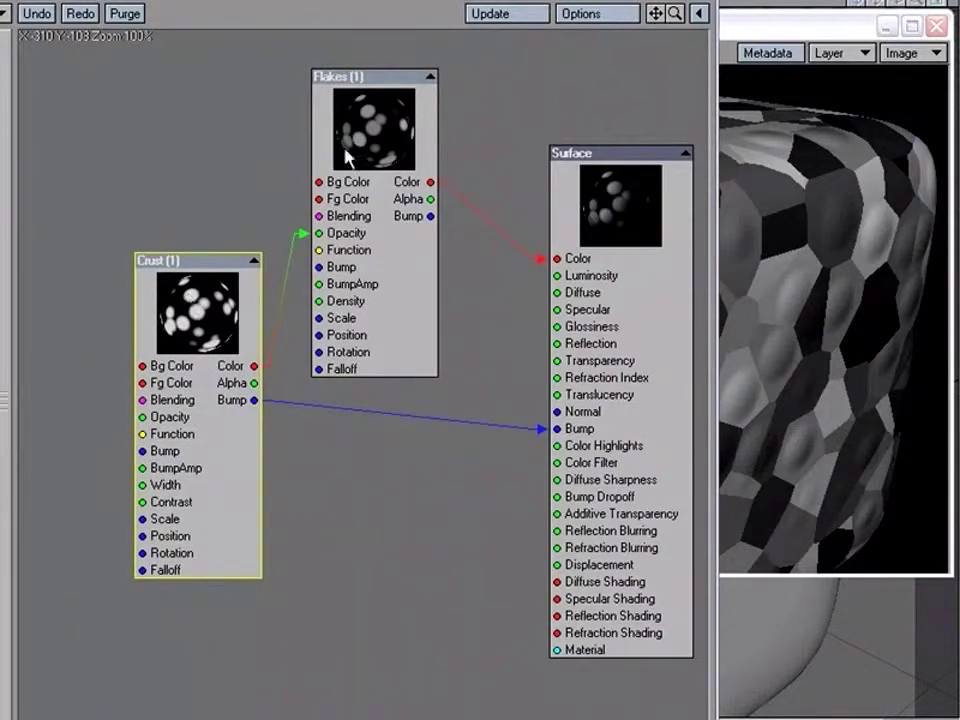
# Step: Render a test frame of the Flakes color masked by the Crust texture
pyautogui.click(782, 364)
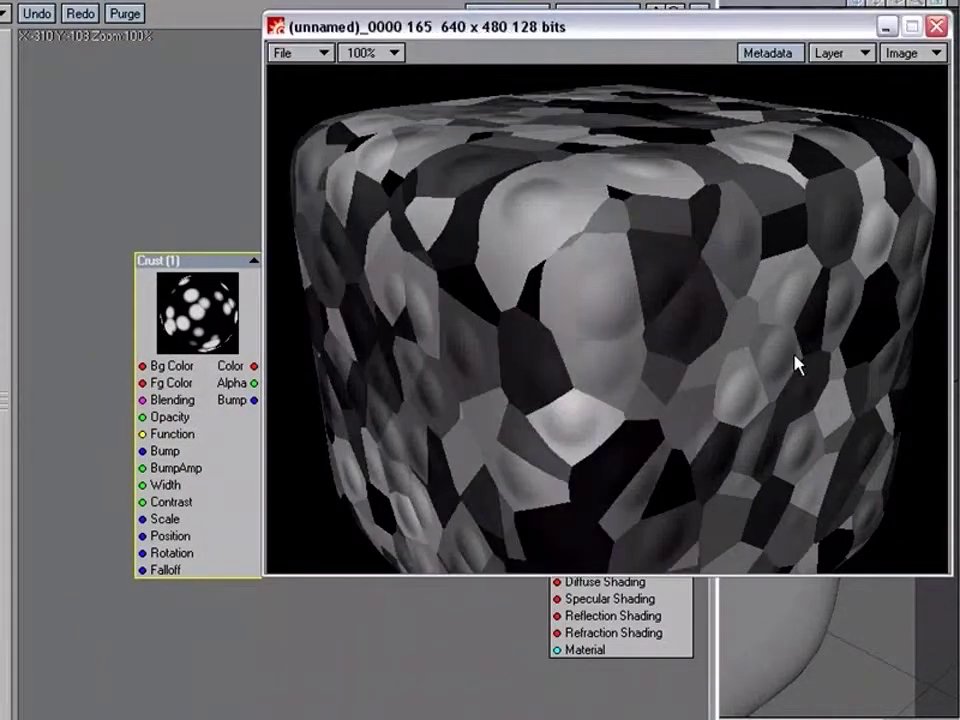
pyautogui.press('F9')
pyautogui.click(515, 267)
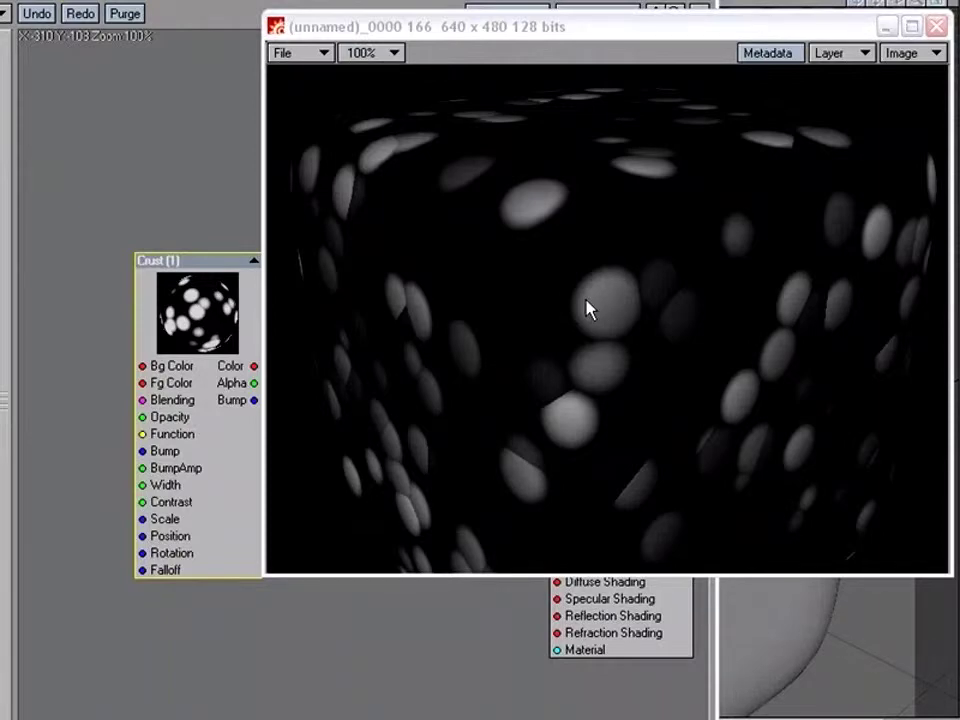
# Step: Add a Gradient node and place it between Flakes and Surface, shifting the Flakes and Crust nodes left to make room
pyautogui.click(249, 189)
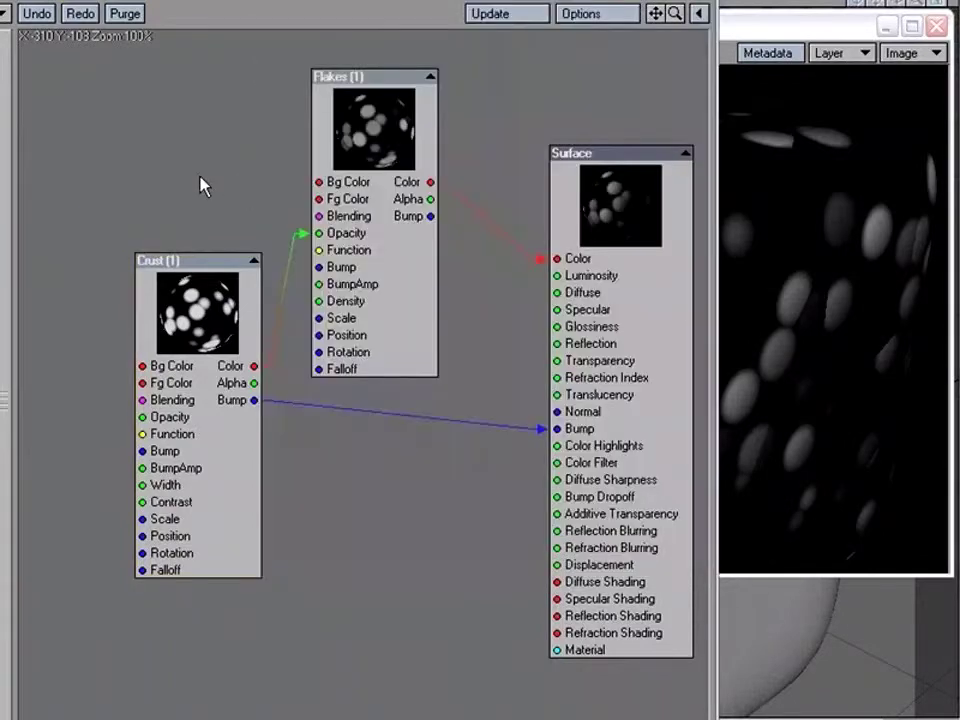
pyautogui.moveTo(189, 257); pyautogui.dragTo(189, 327)
pyautogui.moveTo(357, 237); pyautogui.dragTo(306, 239)
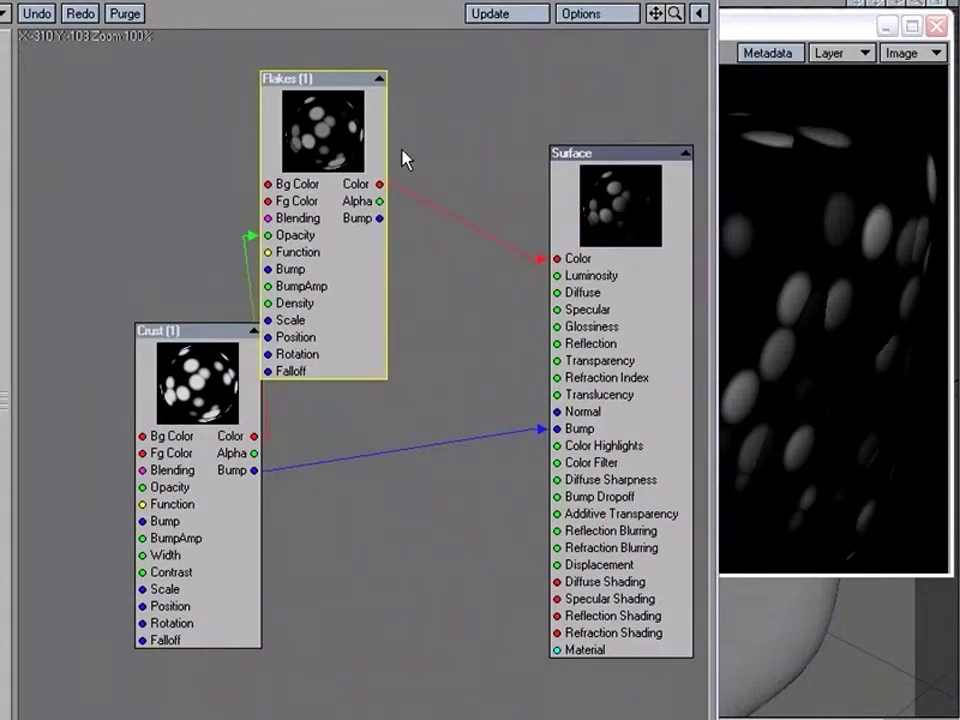
pyautogui.moveTo(5, 113)
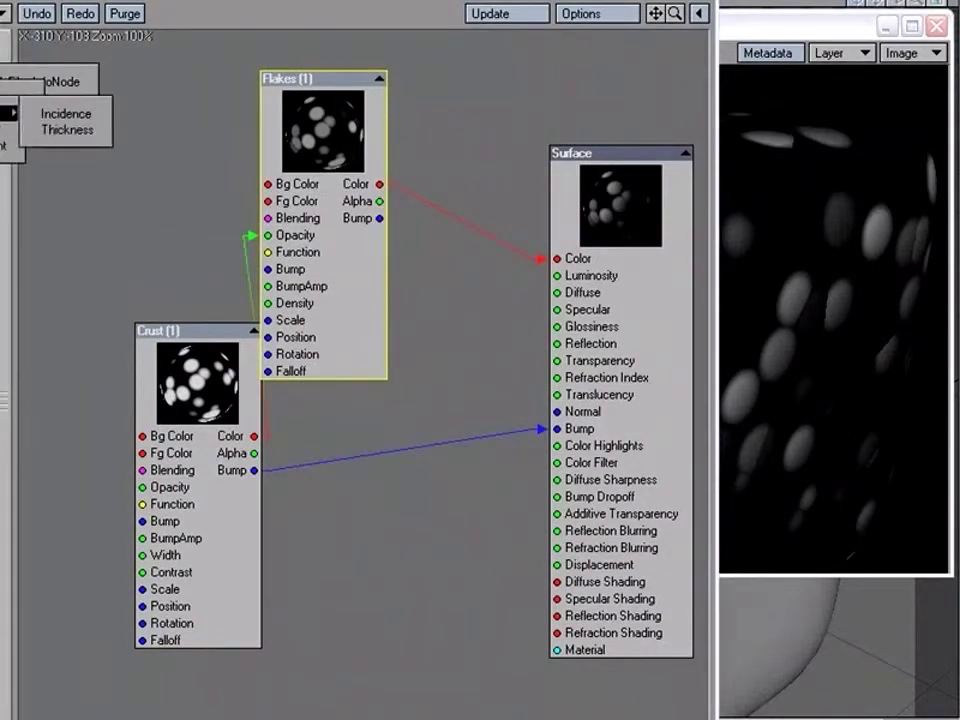
pyautogui.click(8, 145)
pyautogui.moveTo(343, 336); pyautogui.dragTo(415, 185)
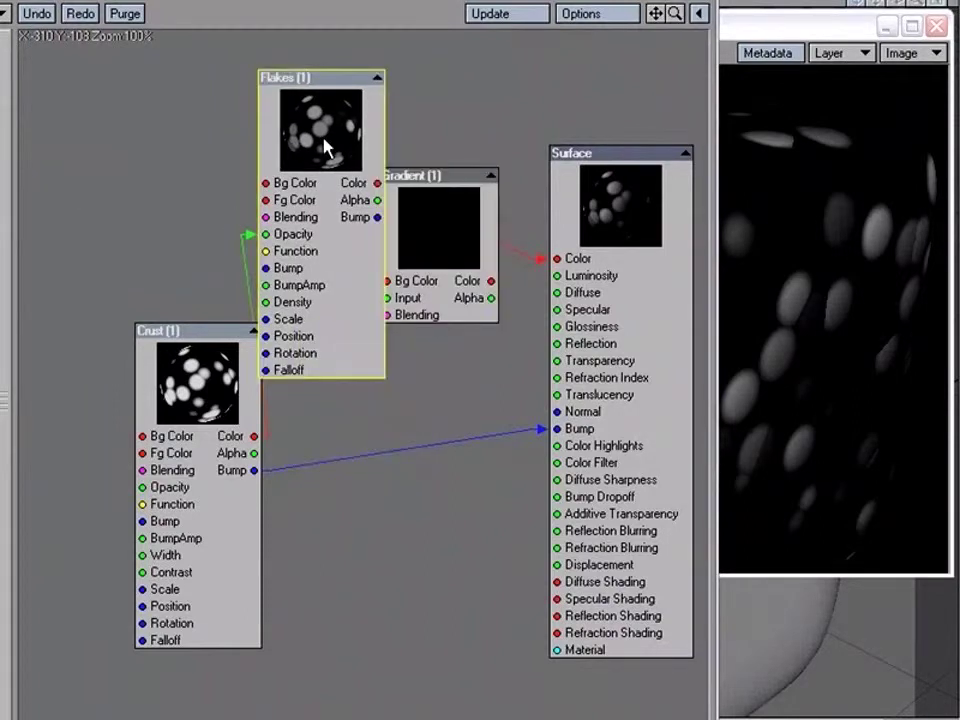
pyautogui.moveTo(326, 146); pyautogui.dragTo(267, 135)
pyautogui.click(203, 393)
pyautogui.moveTo(203, 393); pyautogui.dragTo(113, 391)
pyautogui.moveTo(248, 223); pyautogui.dragTo(237, 220)
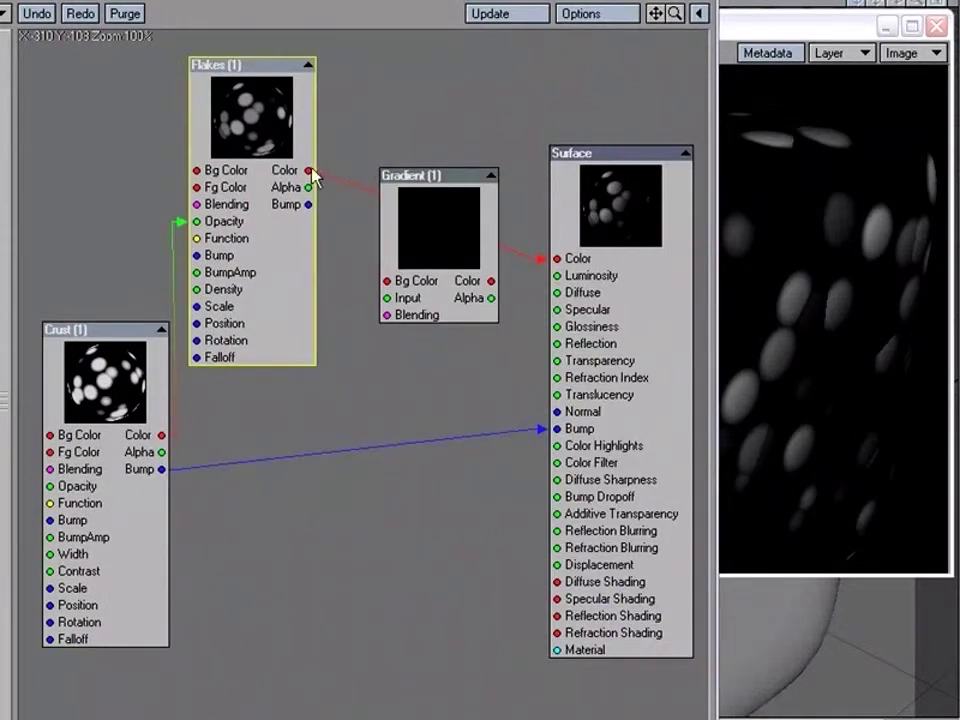
# Step: Wire the Flakes Color output into the Gradient Input and the Gradient Color into Surface Color, and tidy the node layout
pyautogui.moveTo(311, 186); pyautogui.dragTo(400, 298)
pyautogui.moveTo(491, 281); pyautogui.dragTo(568, 255)
pyautogui.moveTo(439, 232); pyautogui.dragTo(454, 178)
pyautogui.moveTo(262, 134); pyautogui.dragTo(288, 141)
pyautogui.moveTo(456, 193)
pyautogui.mouseDown()
pyautogui.moveTo(440, 180)
pyautogui.moveTo(446, 172)
pyautogui.mouseUp()
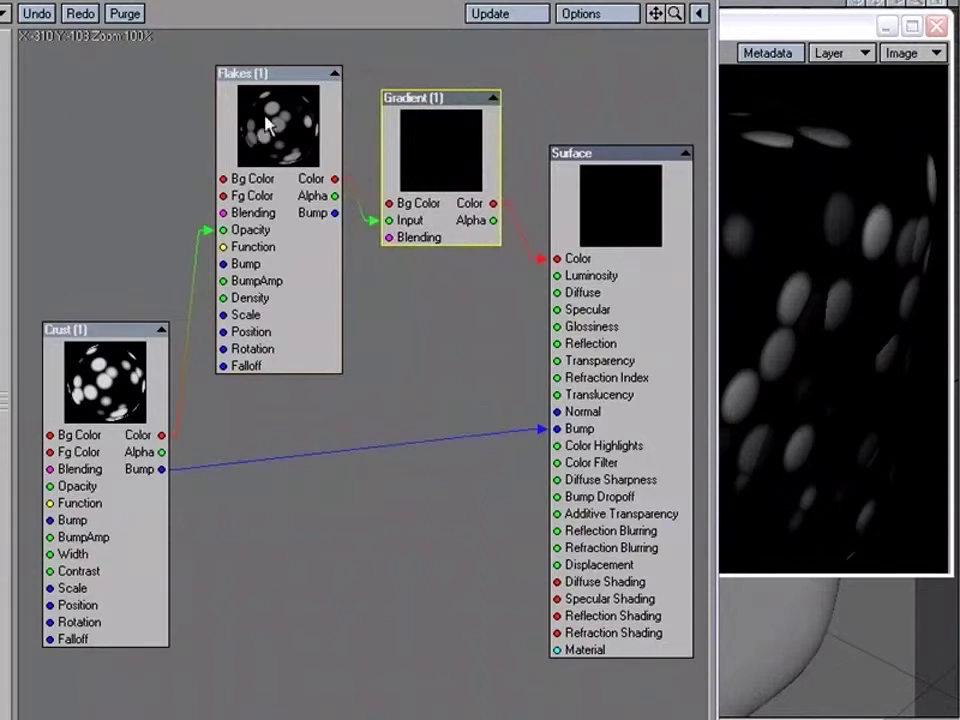
pyautogui.moveTo(98, 380); pyautogui.dragTo(98, 349)
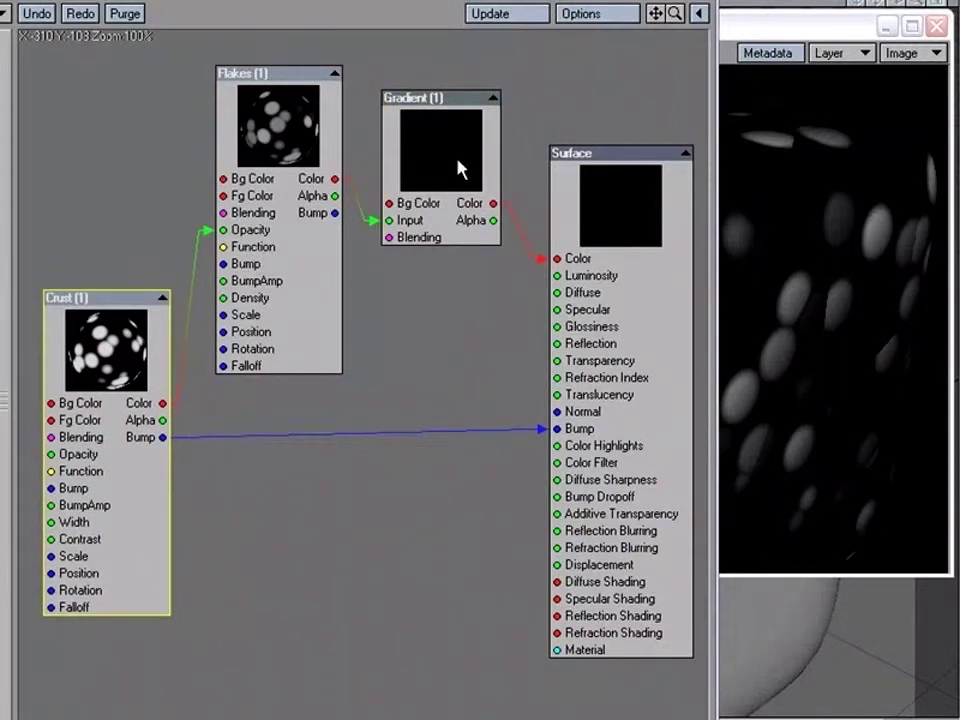
# Step: Open the Gradient node's settings and color the key at position 0.0 bright blue
pyautogui.doubleClick(448, 163)
pyautogui.click(541, 193)
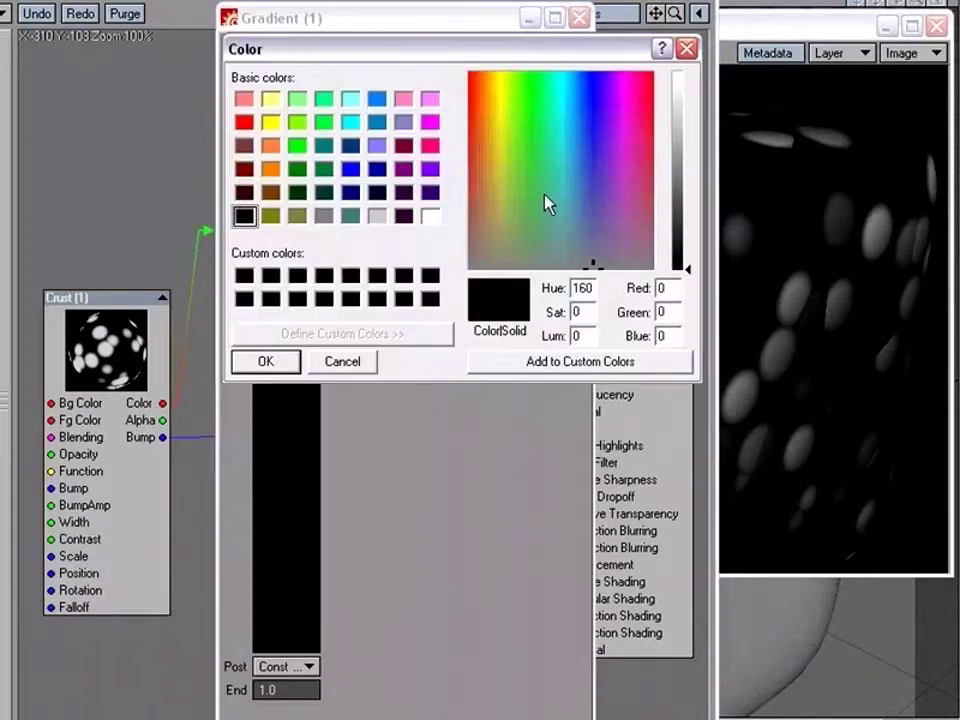
pyautogui.click(376, 98)
pyautogui.click(265, 361)
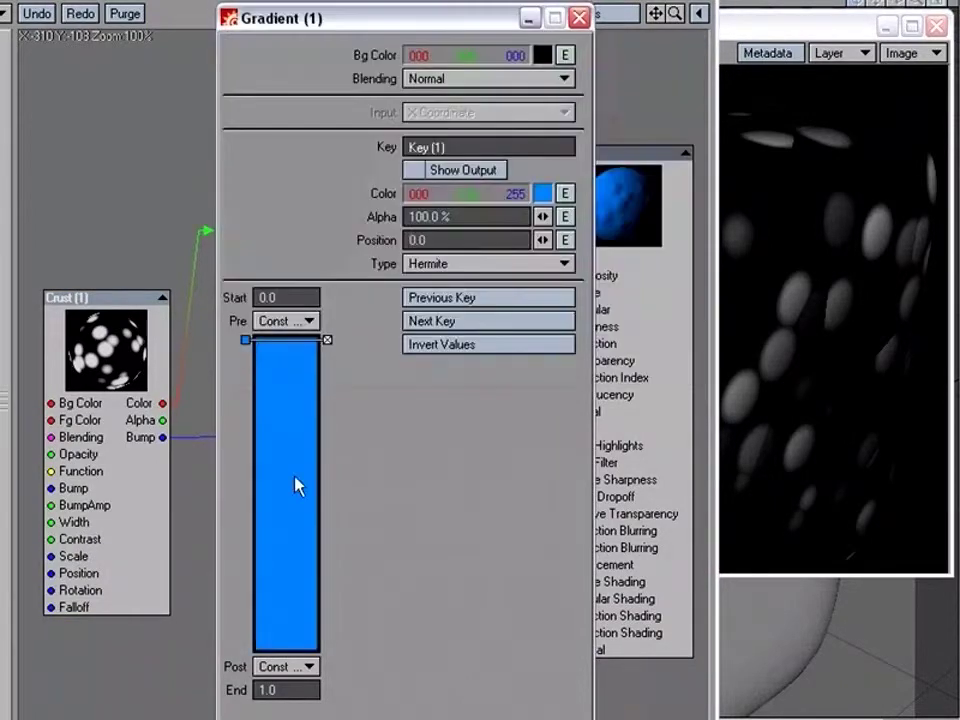
# Step: Add a second gradient key about a third of the way down the ramp and color it dark blue
pyautogui.click(287, 455)
pyautogui.click(541, 193)
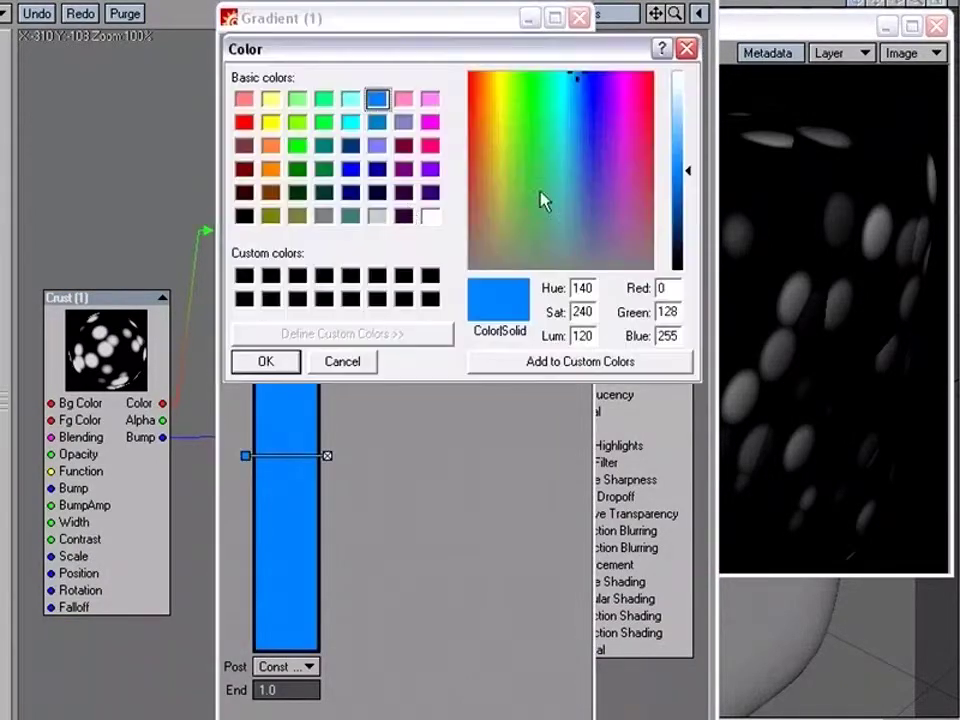
pyautogui.click(350, 145)
pyautogui.click(266, 362)
# Step: Add a third gradient key, color it light cyan, and move it to position 0.8443
pyautogui.click(287, 571)
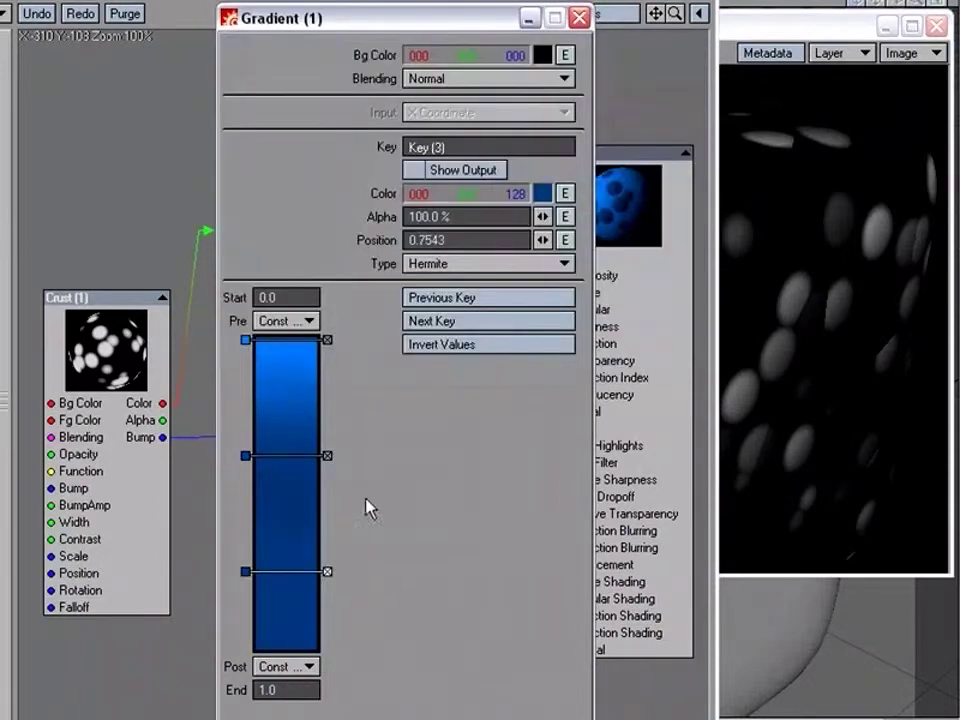
pyautogui.click(541, 193)
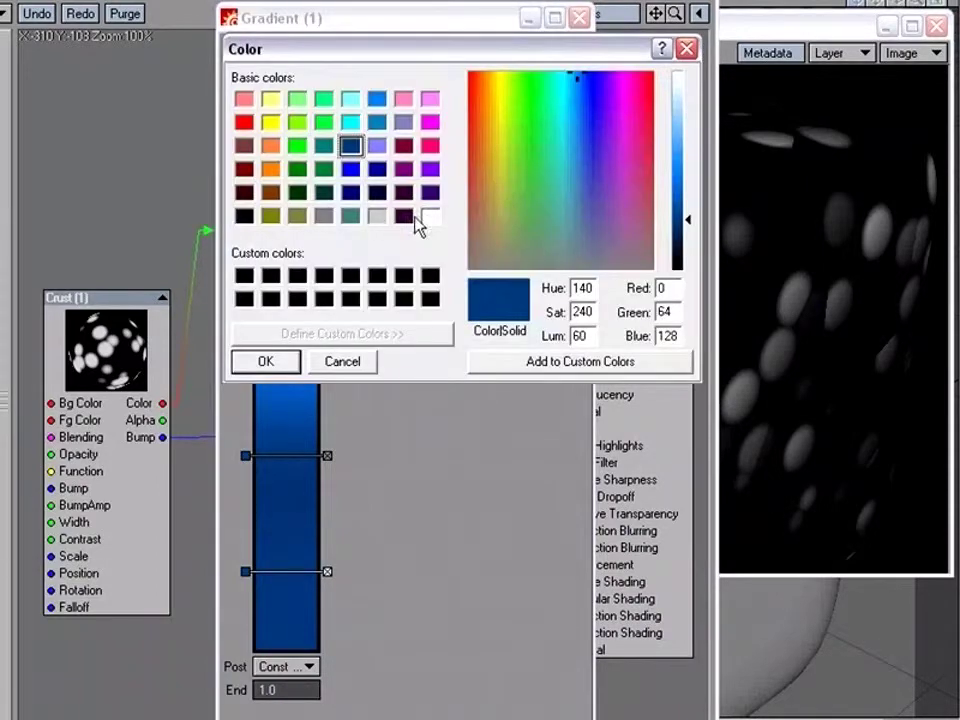
pyautogui.click(350, 98)
pyautogui.click(285, 361)
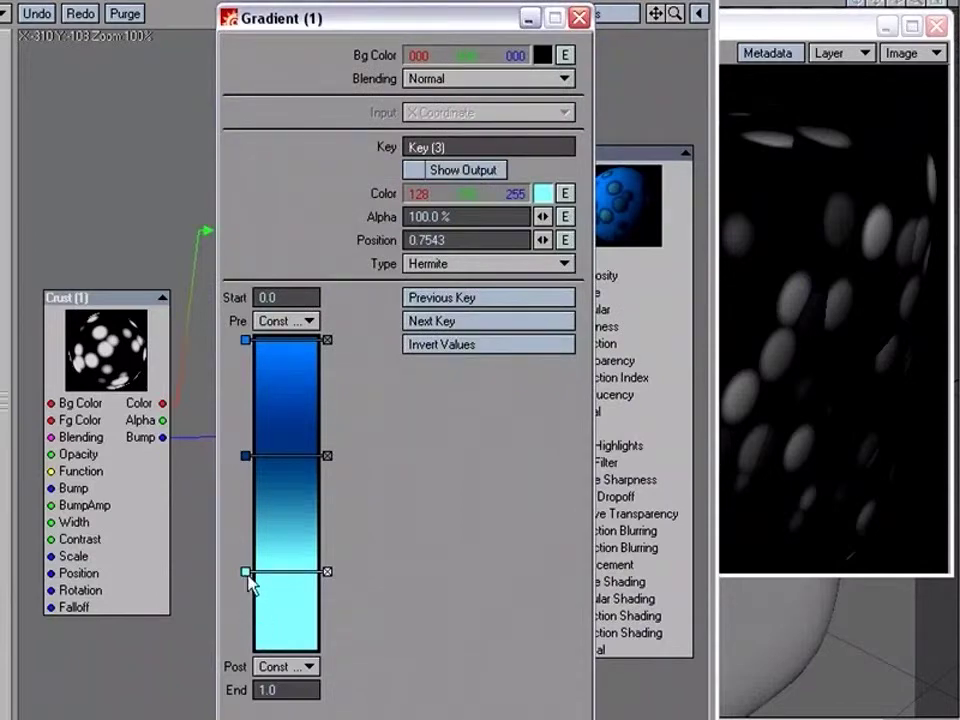
pyautogui.moveTo(246, 572); pyautogui.dragTo(246, 602)
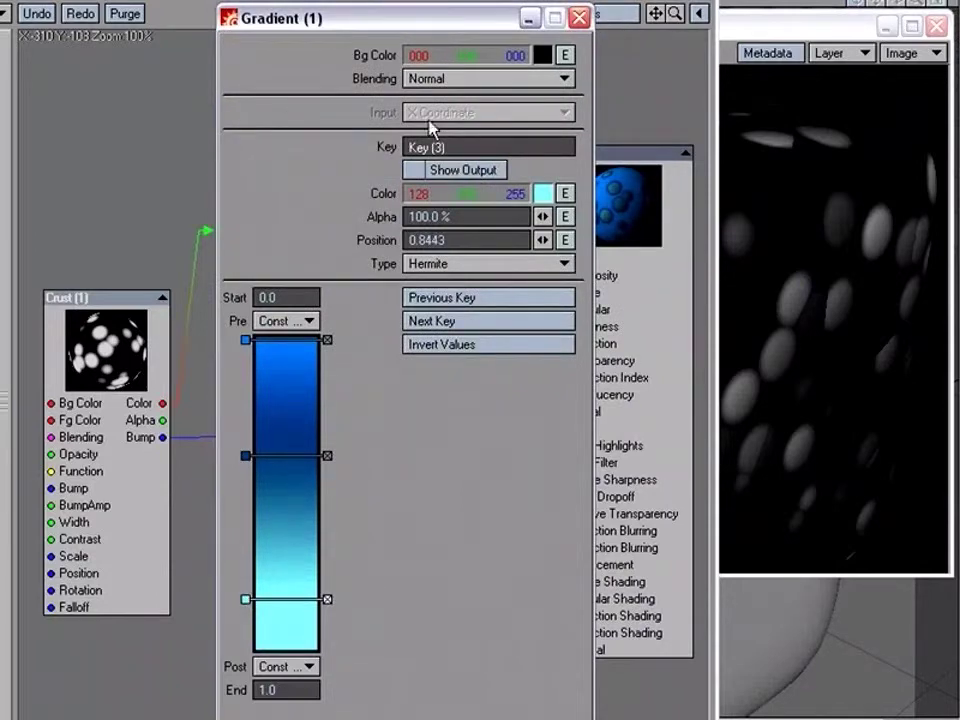
# Step: Close the Gradient settings, nudge the Flakes node left, and render a frame with the gradient coloring
pyautogui.click(578, 17)
pyautogui.moveTo(320, 152)
pyautogui.mouseDown()
pyautogui.moveTo(330, 133)
pyautogui.moveTo(285, 156)
pyautogui.moveTo(301, 154)
pyautogui.mouseUp()
pyautogui.press('F9')
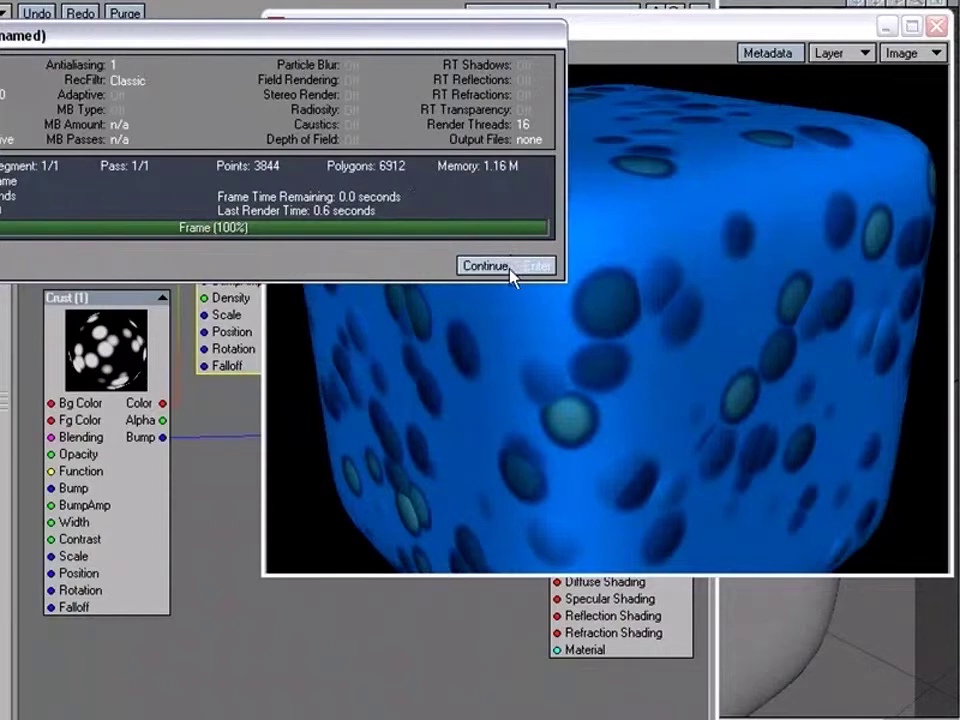
pyautogui.click(510, 268)
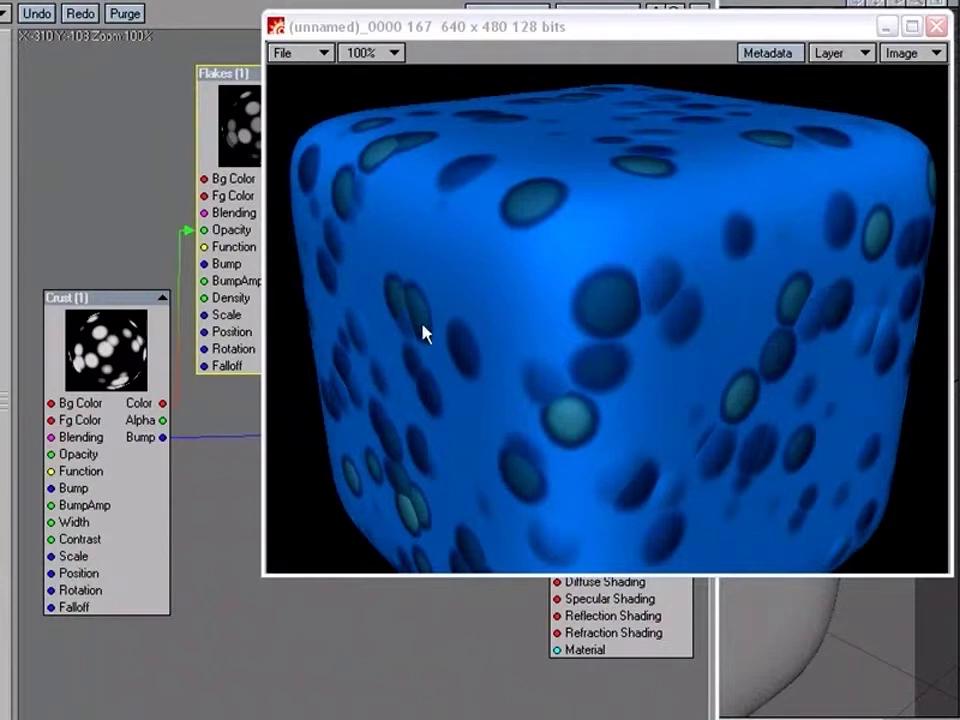
# Step: Compare the Gradient node's color keys and the Crust node with the spots in the rendered image
pyautogui.click(238, 165)
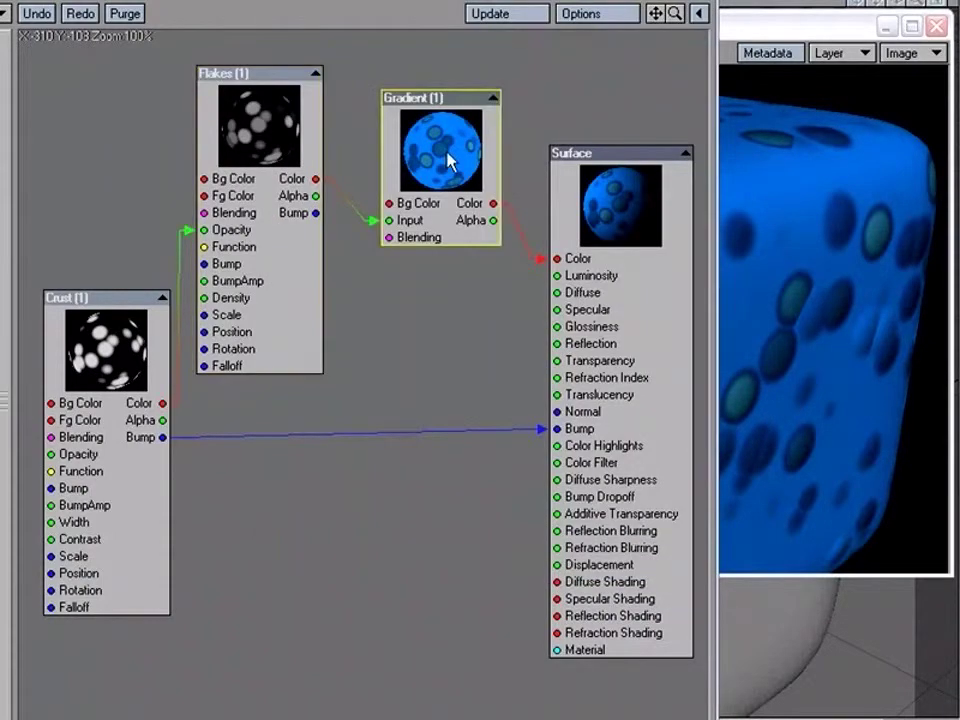
pyautogui.doubleClick(448, 154)
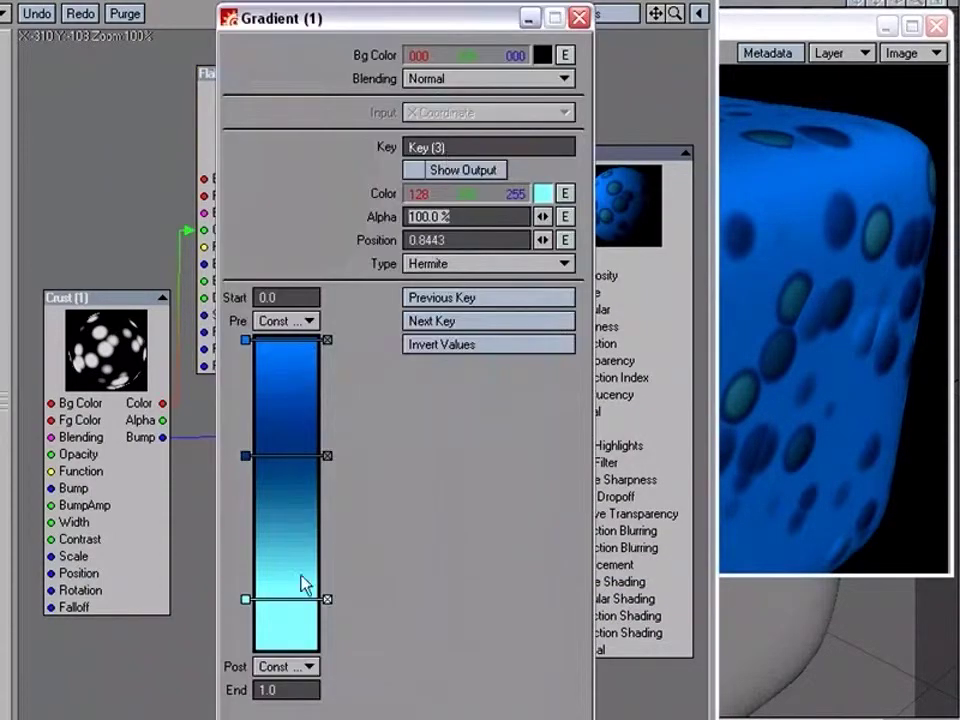
pyautogui.click(578, 18)
pyautogui.click(882, 307)
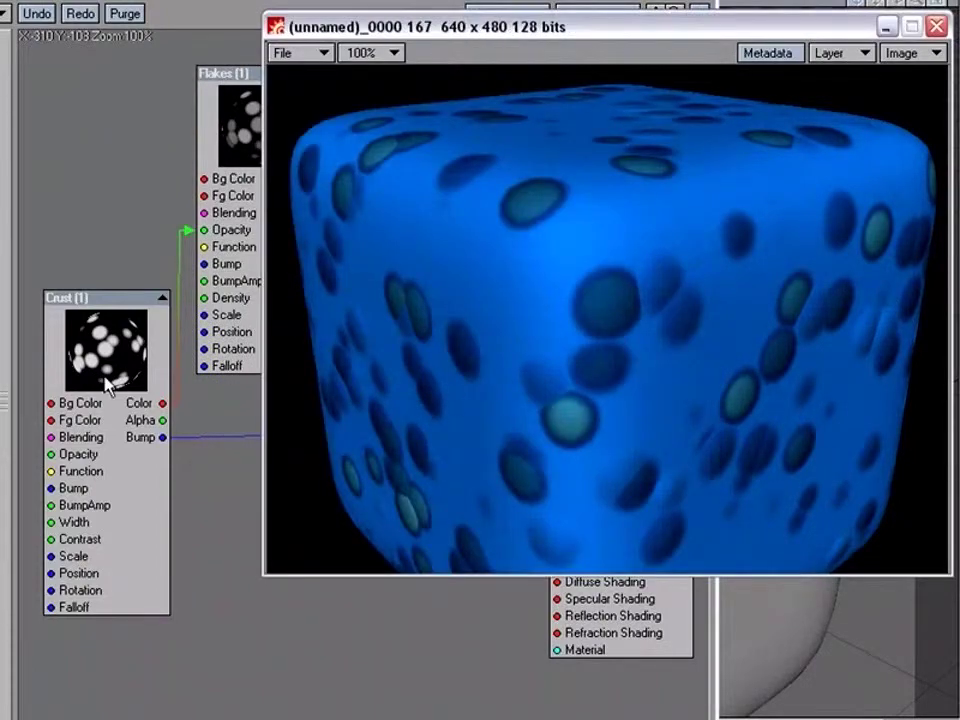
pyautogui.click(79, 383)
pyautogui.click(782, 328)
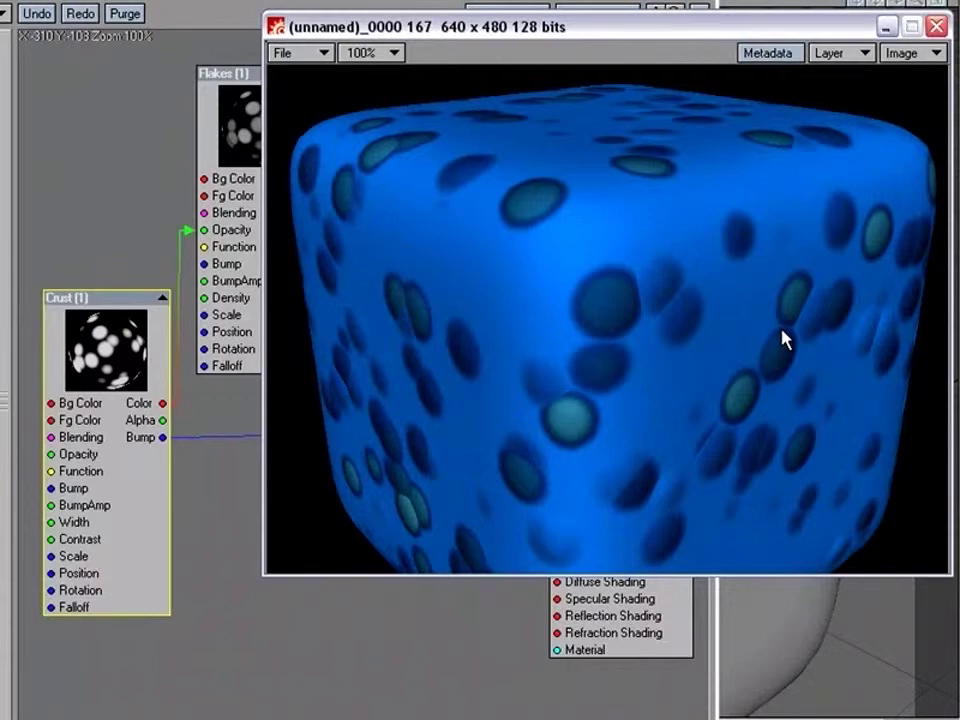
# Step: Connect the Flakes Alpha output to the Surface Specular input and spread the Gradient and Flakes nodes apart
pyautogui.click(255, 155)
pyautogui.moveTo(318, 197); pyautogui.dragTo(566, 318)
pyautogui.moveTo(446, 214); pyautogui.dragTo(461, 188)
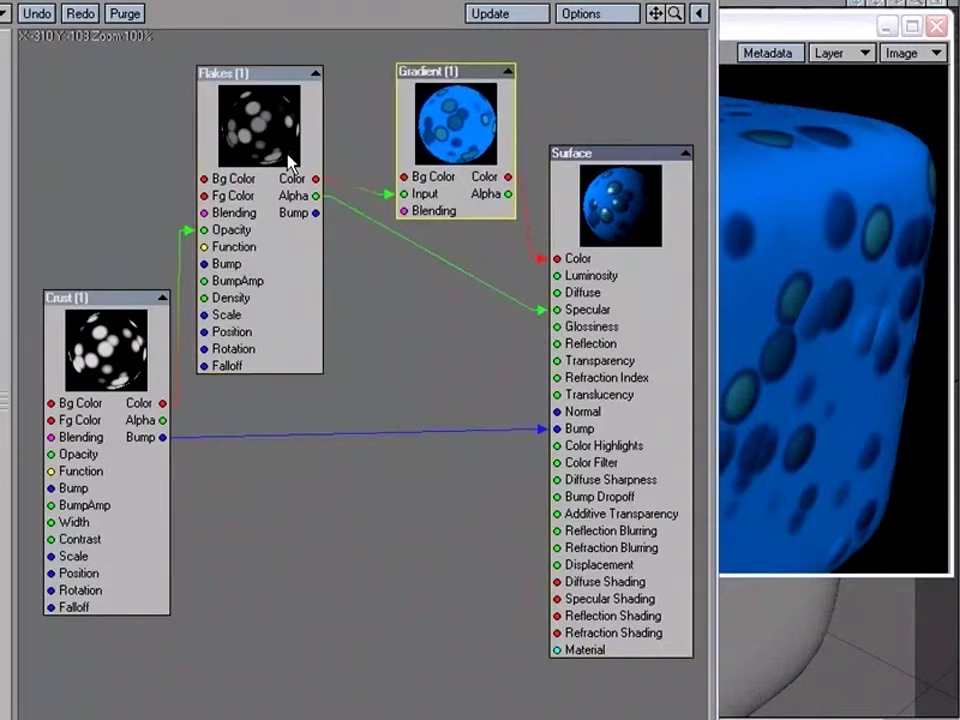
pyautogui.moveTo(287, 157); pyautogui.dragTo(278, 184)
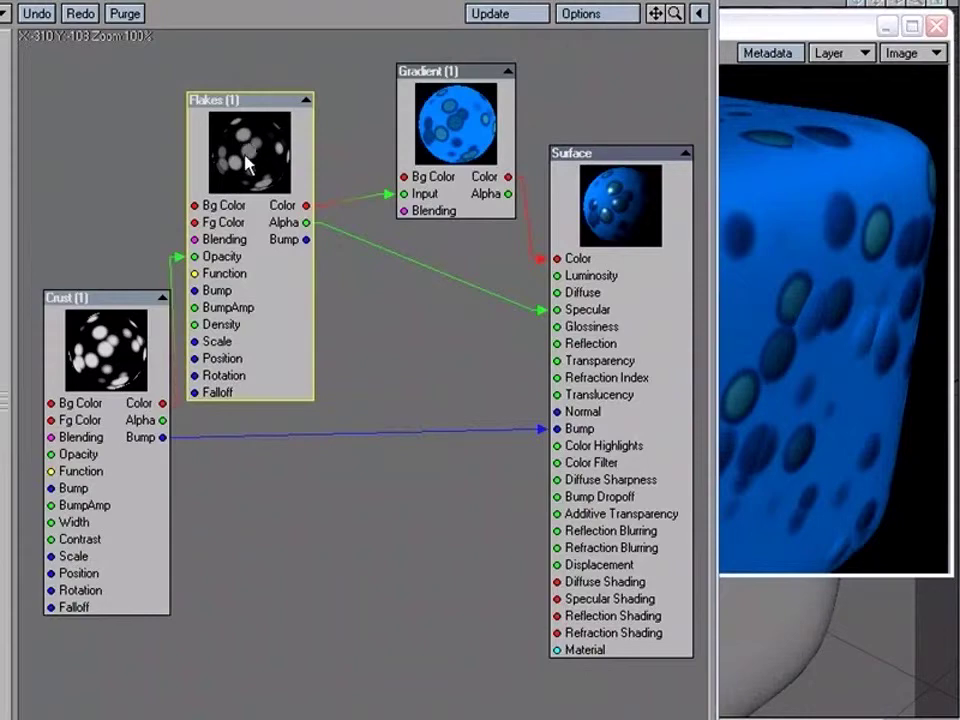
# Step: Render a test frame to check the Flakes-driven specular highlights on the spots
pyautogui.click(770, 322)
pyautogui.press('F9')
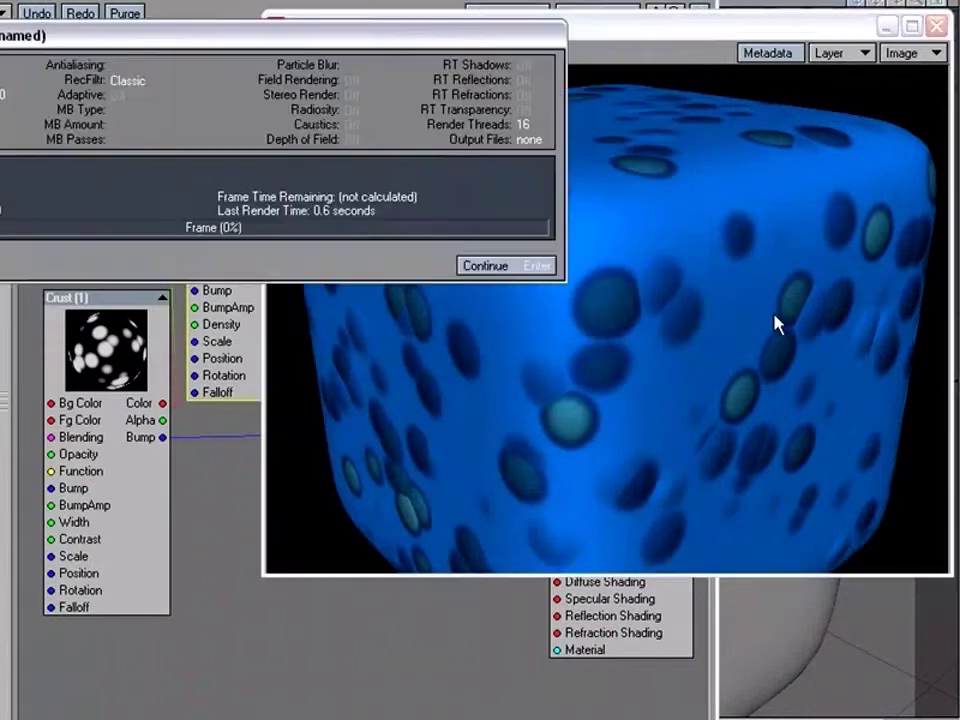
pyautogui.click(510, 264)
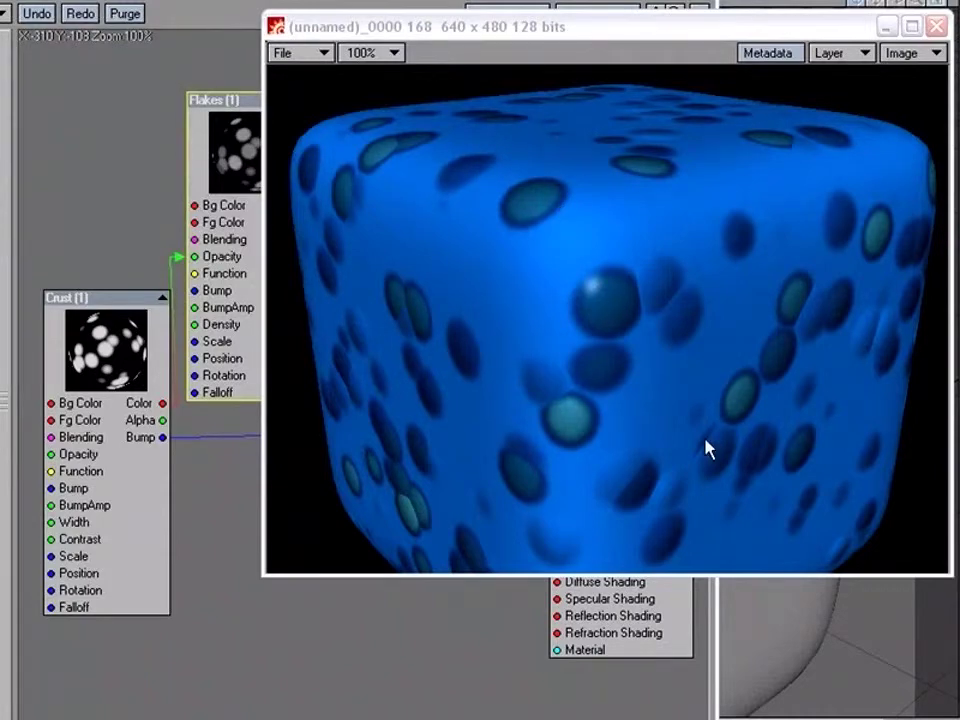
# Step: Disconnect the Surface Specular, Color and Bump inputs, the Gradient Input, and the Flakes Opacity input
pyautogui.click(256, 178)
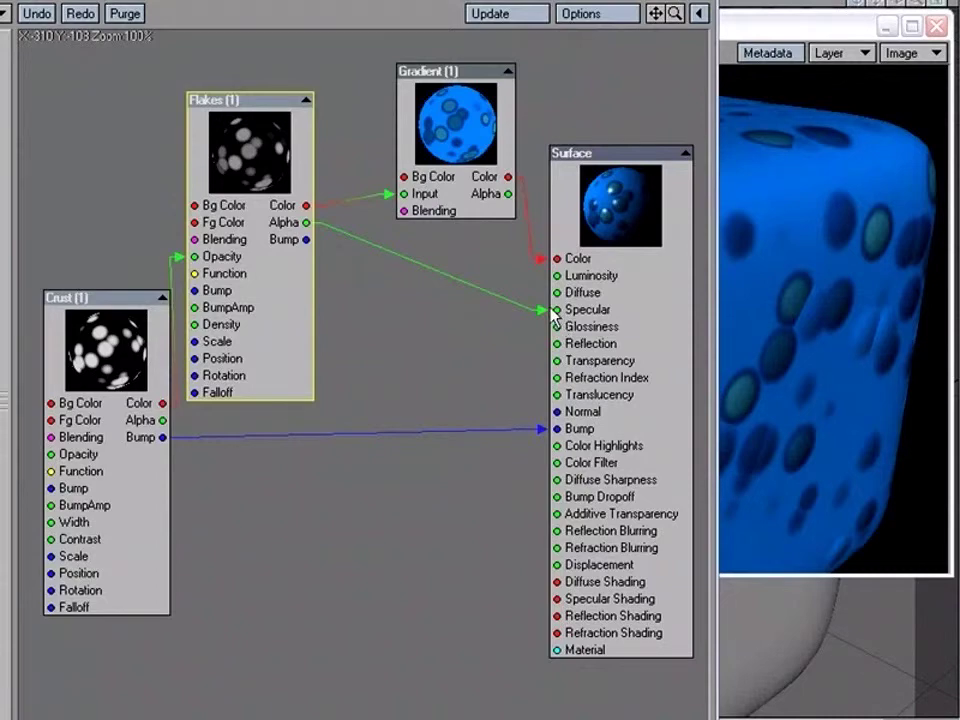
pyautogui.moveTo(558, 312); pyautogui.dragTo(540, 321)
pyautogui.moveTo(556, 258); pyautogui.dragTo(538, 266)
pyautogui.moveTo(556, 428); pyautogui.dragTo(540, 437)
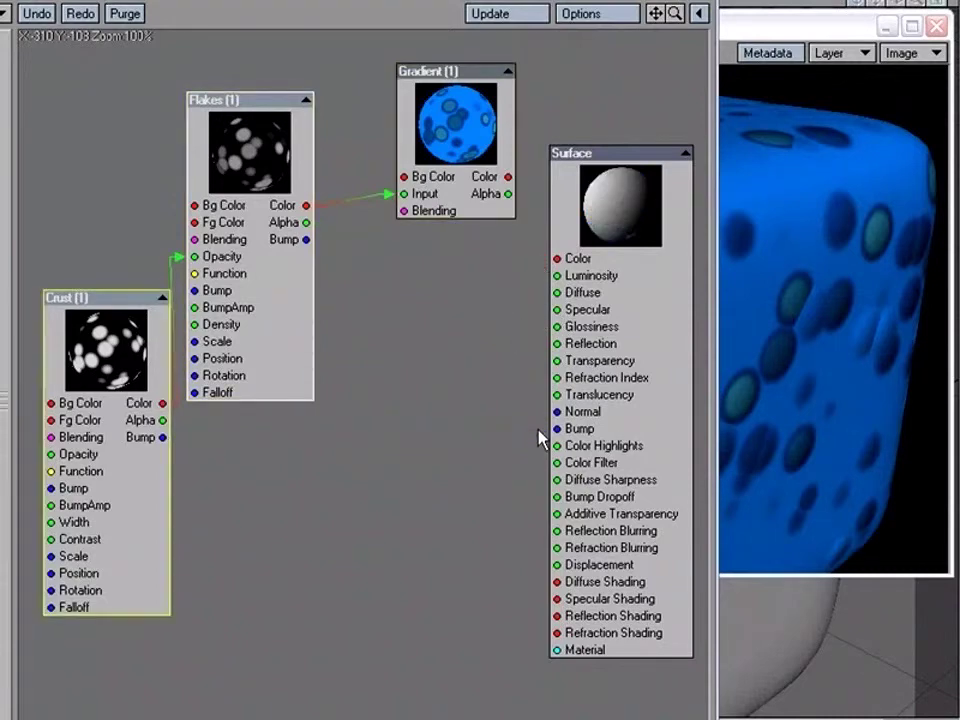
pyautogui.moveTo(403, 194); pyautogui.dragTo(389, 206)
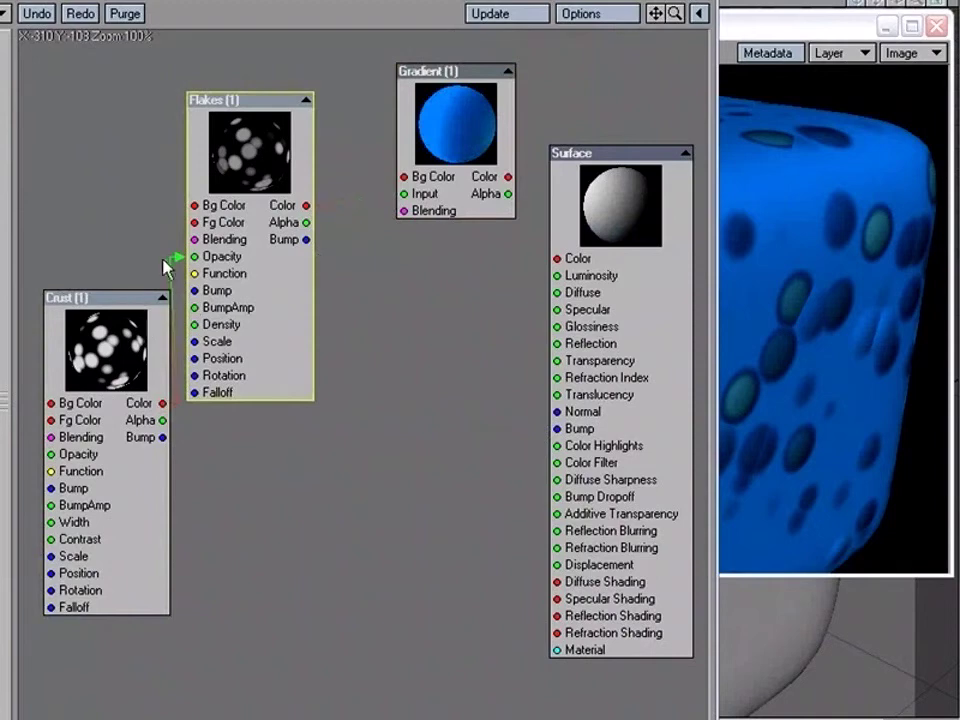
pyautogui.moveTo(194, 256); pyautogui.dragTo(178, 265)
# Step: Spread the unconnected nodes apart, moving Flakes up and left and Crust down below it
pyautogui.moveTo(120, 336); pyautogui.dragTo(120, 410)
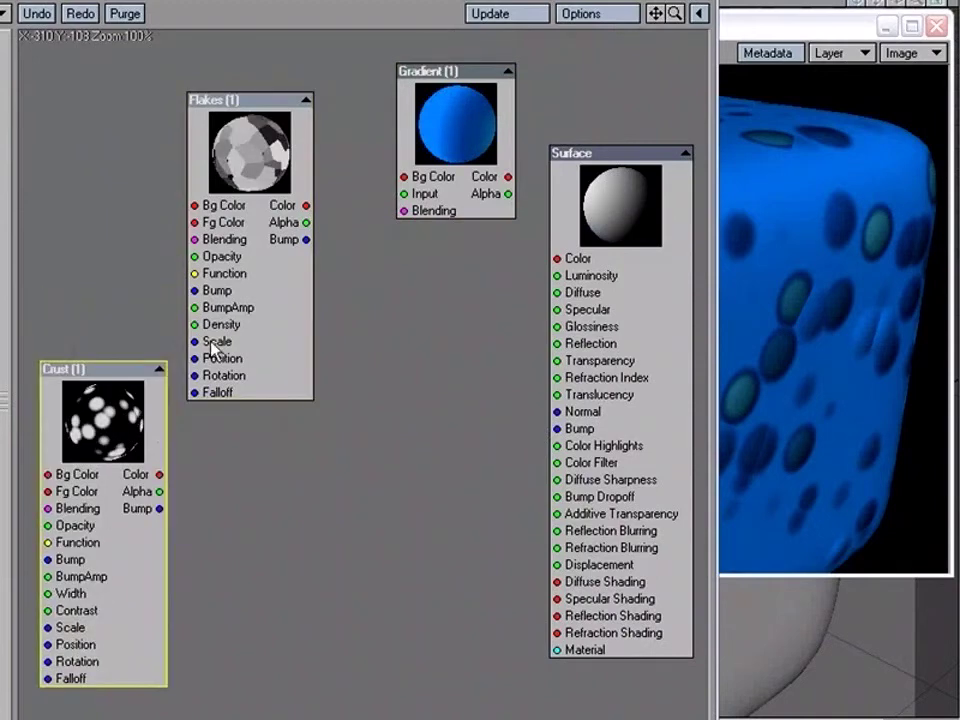
pyautogui.moveTo(190, 180); pyautogui.dragTo(153, 148)
pyautogui.moveTo(113, 400); pyautogui.dragTo(157, 472)
pyautogui.moveTo(201, 257); pyautogui.dragTo(161, 246)
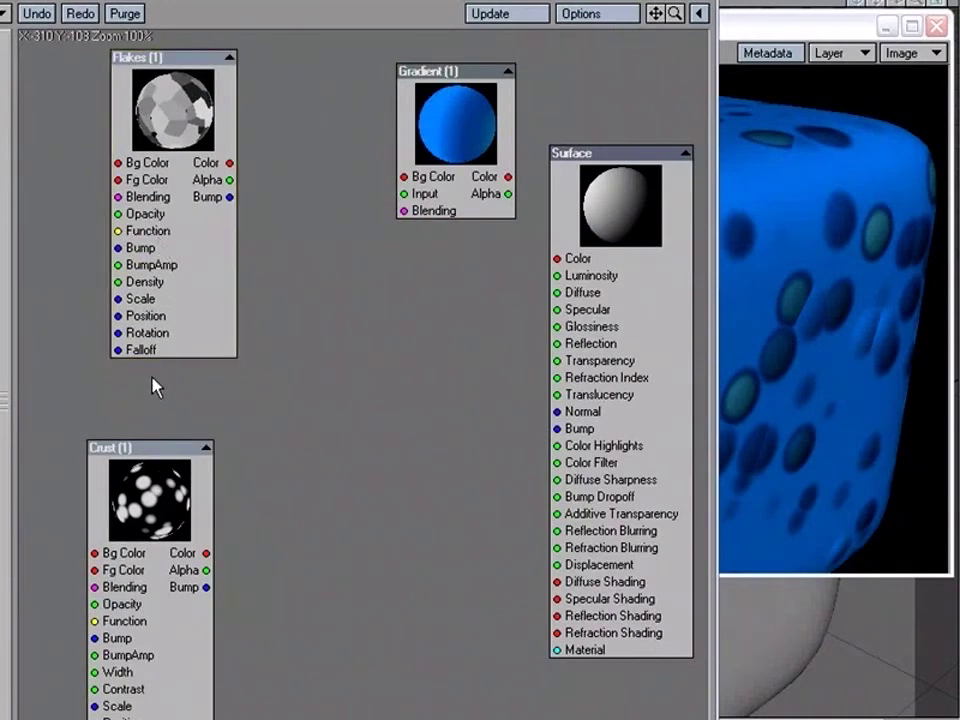